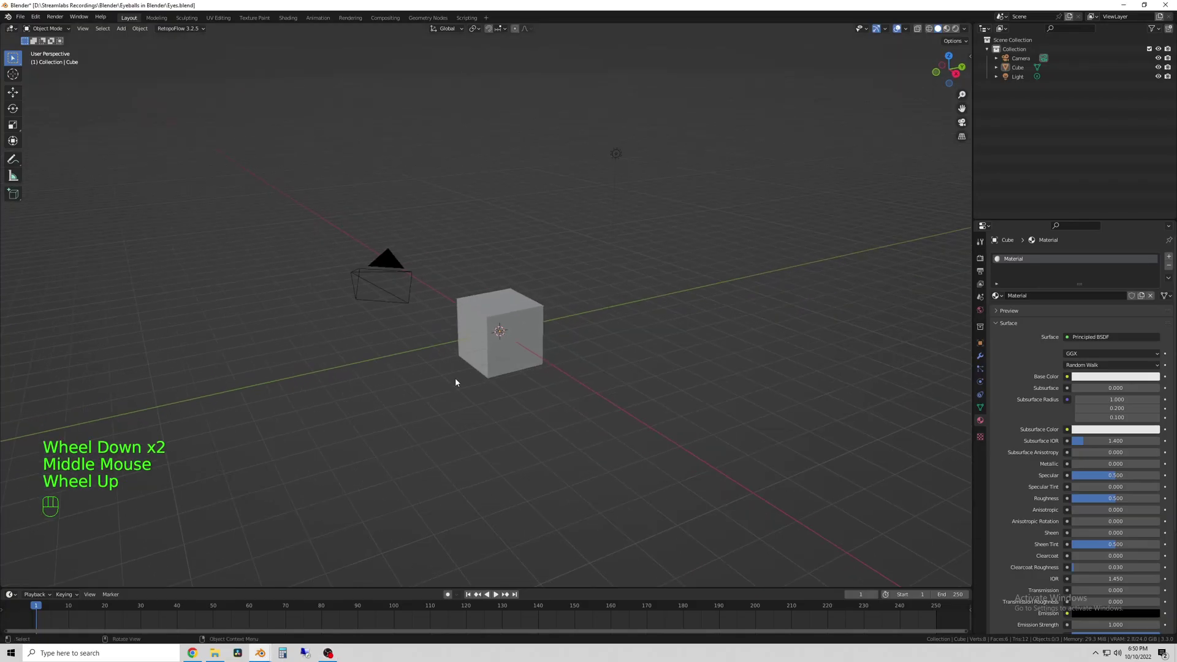
Delete the default cube and add a UV sphere to the scene
left_click(455, 378)
key("x")
key("shift+a")
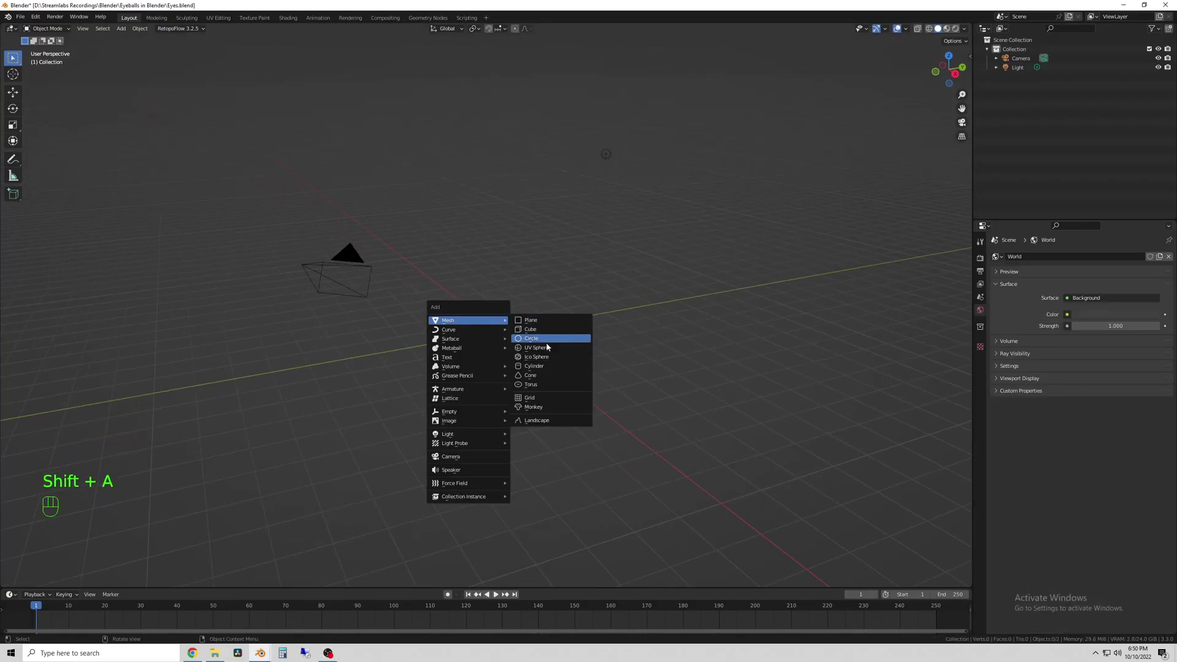
left_click(539, 375)
Raise the sphere along the Z axis above the grid and rotate it 90 degrees about the Y axis
scroll(547, 348, "up", 2)
middle_click_drag(547, 349, 567, 385)
key("g")
key("z")
left_click(562, 261)
middle_click_drag(562, 261, 607, 249)
key("r")
key("y")
key("9")
key("0")
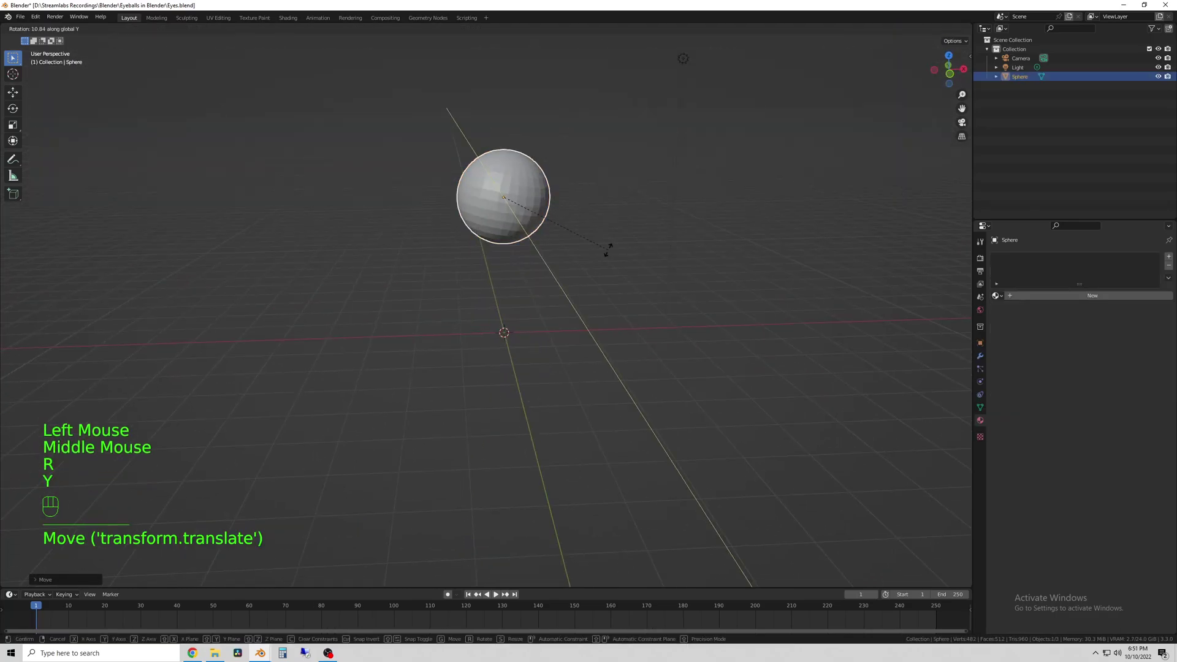
left_click(610, 252)
Place the 3D cursor on the sphere's front, lock the view to it and enable Camera to View
middle_click_drag(705, 255, 546, 264)
right_click(498, 212, "shift")
scroll(499, 230, "up", 3)
scroll(499, 231, "down", 2)
middle_click_drag(499, 231, 494, 283, "shift")
middle_click_drag(495, 283, 450, 287)
middle_click_drag(807, 145, 785, 152)
key("n")
left_click(968, 96)
left_click(916, 159)
left_click(916, 168)
right_click(498, 303, "shift")
Enter Edit Mode and add an unslid edge loop around the sphere's front pole
key("Tab")
middle_click_drag(498, 303, 585, 250)
left_click(445, 285)
left_click(447, 286)
right_click(471, 293)
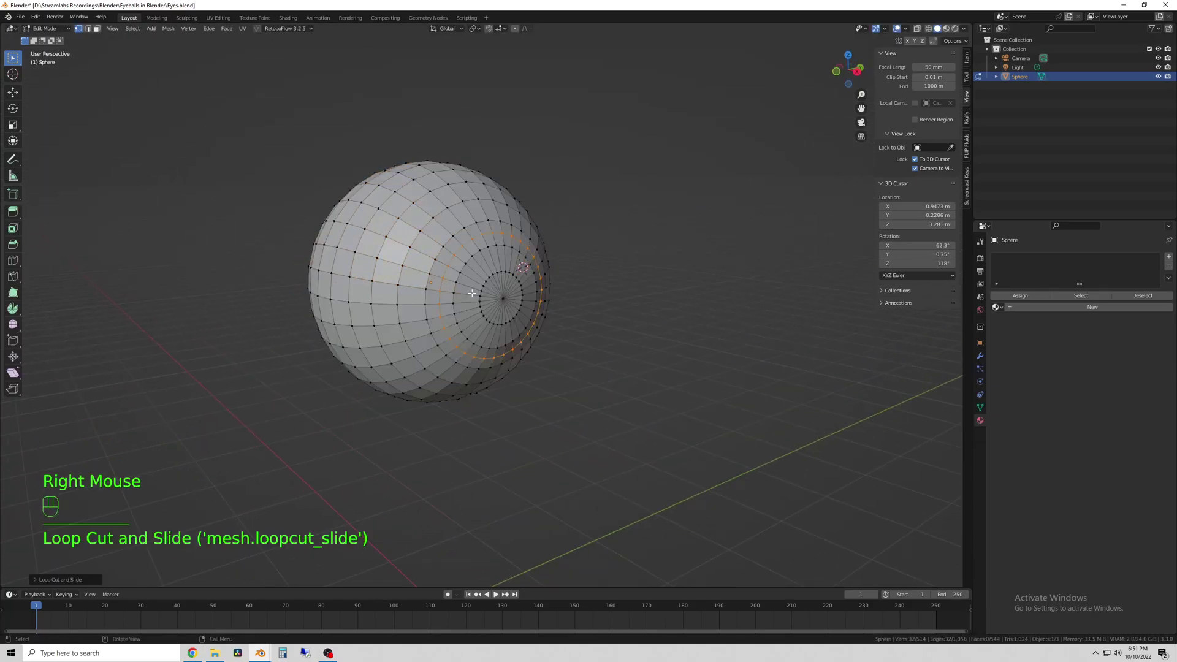
Push the front pole vertex inward along the X axis with proportional editing to dent the sphere's front
left_click(599, 325)
left_click(495, 297)
middle_click_drag(599, 326, 579, 310)
left_click(515, 29)
key("g")
key("x")
scroll(662, 363, "up", 3)
scroll(651, 358, "down", 2)
left_click(649, 358)
scroll(648, 357, "up", 1)
scroll(552, 305, "up", 1)
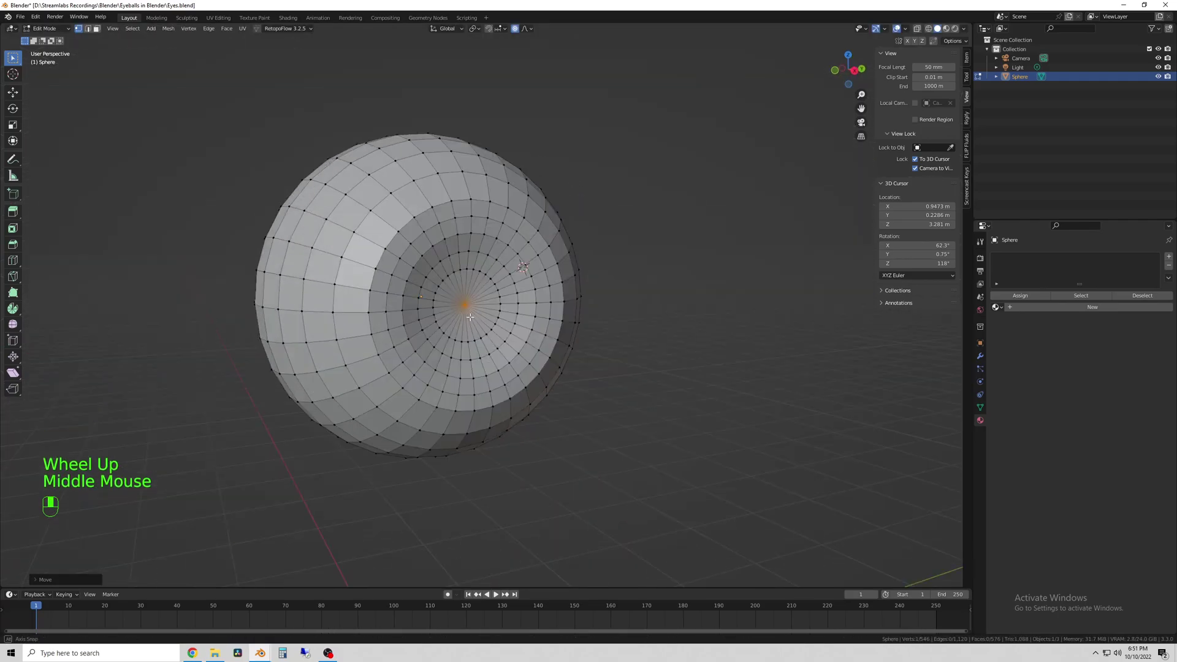
Reshape the rim of the dent by moving its geometry along the X axis with an adjusted proportional influence
left_click(429, 251)
key("g")
key("x")
middle_click_drag(430, 252, 402, 263)
scroll(463, 268, "up", 7)
left_click(461, 265)
Add another unslid edge loop around the dent, keeping it in its original place
key("ctrl+r")
left_click(377, 265)
right_click(377, 265)
key("g")
right_click(408, 262)
scroll(401, 264, "down", 2)
middle_click_drag(402, 264, 366, 273)
scroll(372, 268, "up", 1)
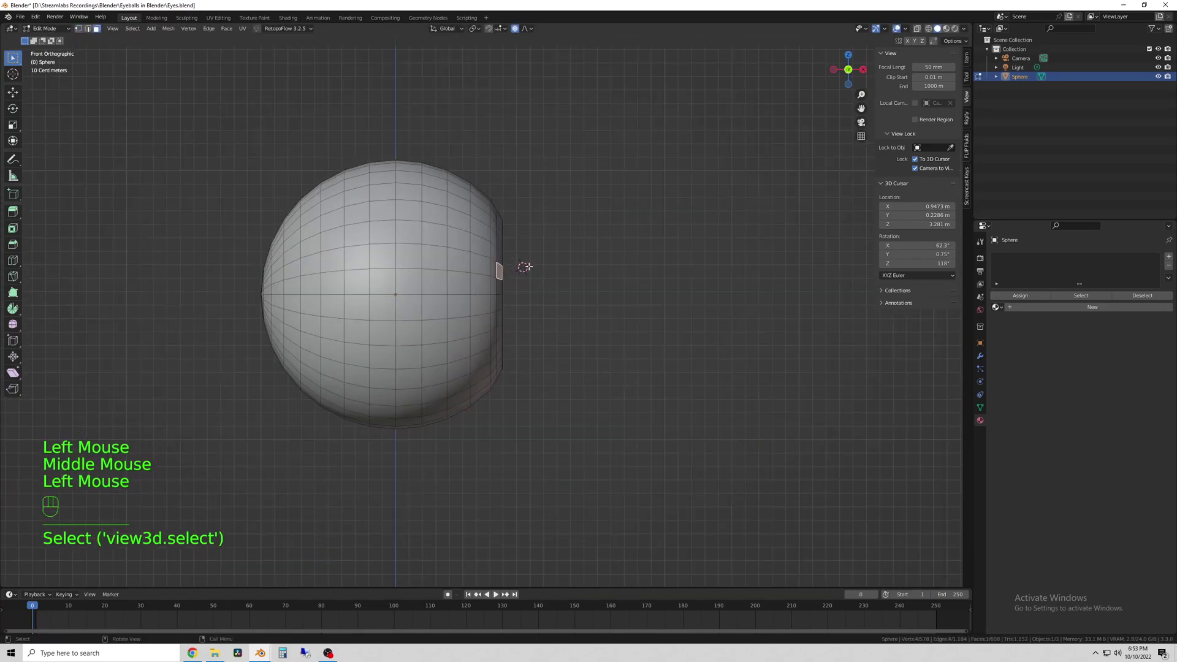
Switch to wireframe shading and box-select the sphere's faces behind the dent
left_click(928, 29)
left_click_drag(493, 508, 200, 137)
left_click(848, 69)
left_click_drag(846, 477, 553, 148, "shift")
middle_click_drag(552, 233, 809, 289)
middle_click_drag(650, 331, 485, 319)
Extend the face selection with the complete ring of faces bordering the dent
left_click(419, 274, "ctrl")
left_click(419, 275, "shift")
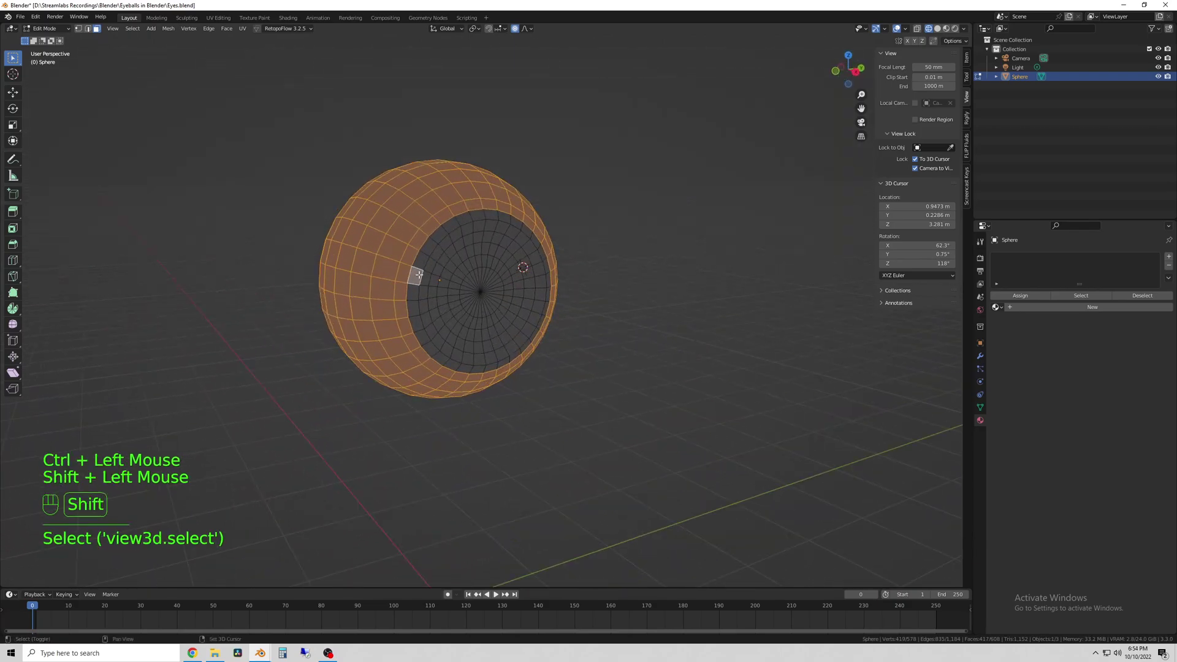
left_click(455, 223, "ctrl")
left_click(531, 239, "ctrl")
middle_click_drag(555, 294, 531, 281)
left_click(532, 364, "ctrl")
left_click(414, 288, "shift")
Create a material named Eye White and assign it to the selected outer faces
middle_click_drag(469, 315, 515, 330)
left_click(1047, 308)
double_click(1026, 259)
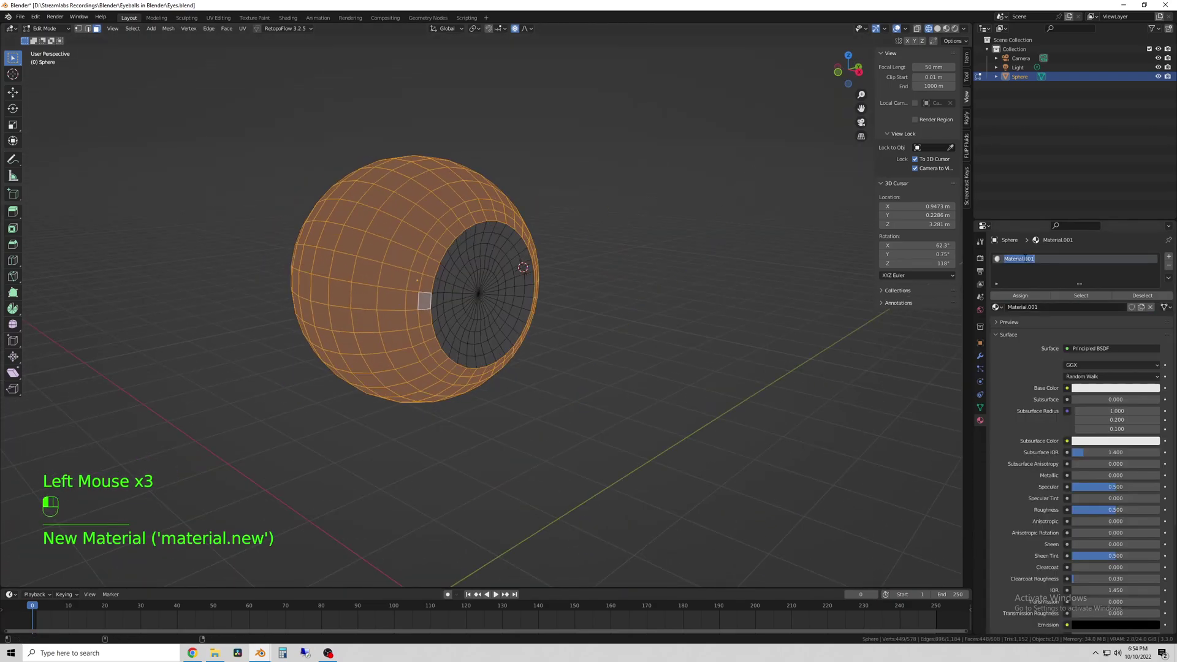
left_click(1016, 297)
Select the central disc of faces and assign it a new material named Pupil
middle_click_drag(665, 380, 668, 346)
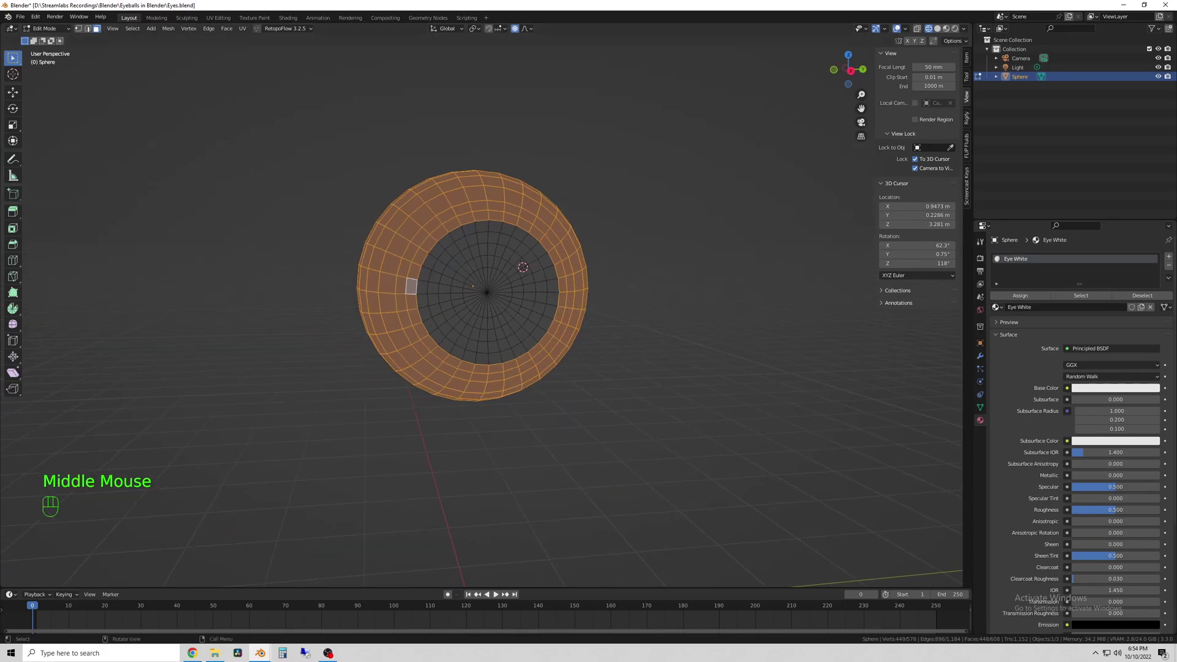
key("KP_3")
mouse_move(472, 261)
left_mouse_down()
mouse_move(525, 313)
mouse_move(463, 269)
left_mouse_up()
mouse_move(487, 310)
middle_mouse_down()
mouse_move(507, 321)
mouse_move(477, 313)
middle_mouse_up()
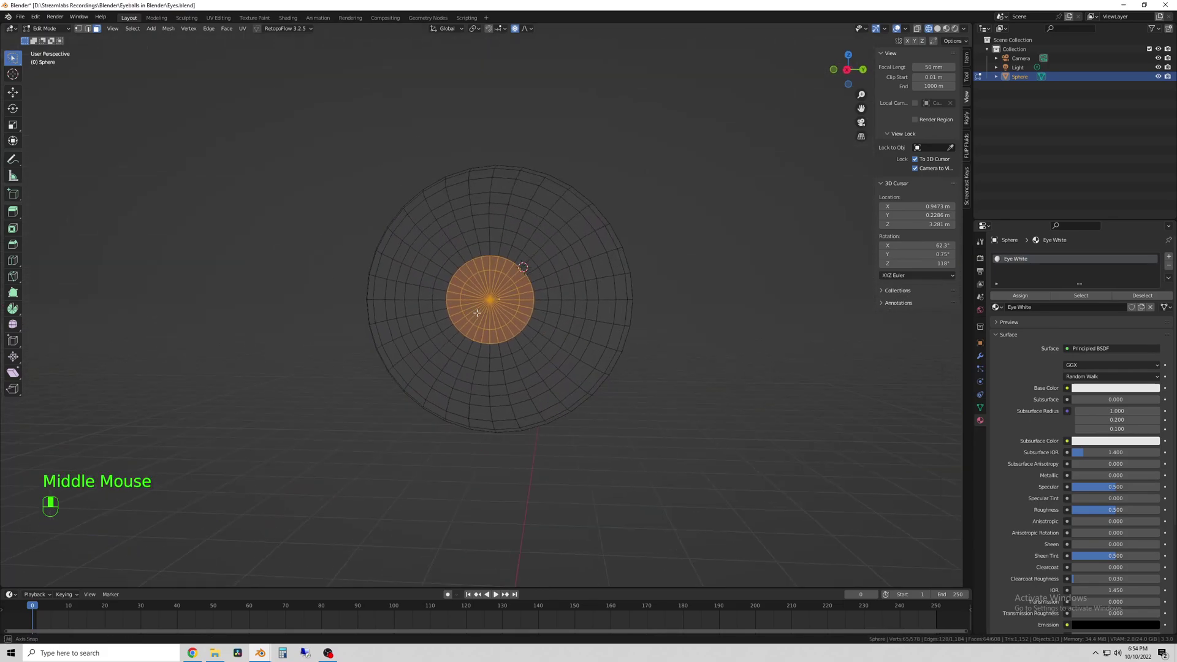
left_click(1169, 257)
left_click(1030, 323)
double_click(1018, 268)
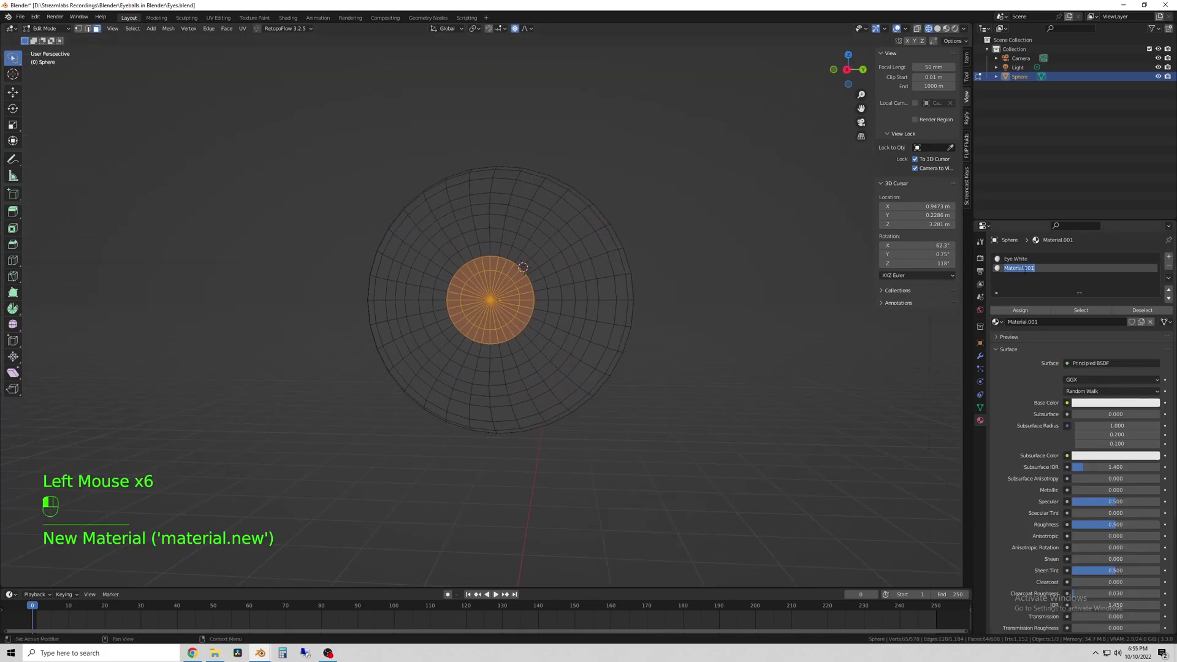
type("Pupil")
left_click(1025, 314)
left_click(588, 344)
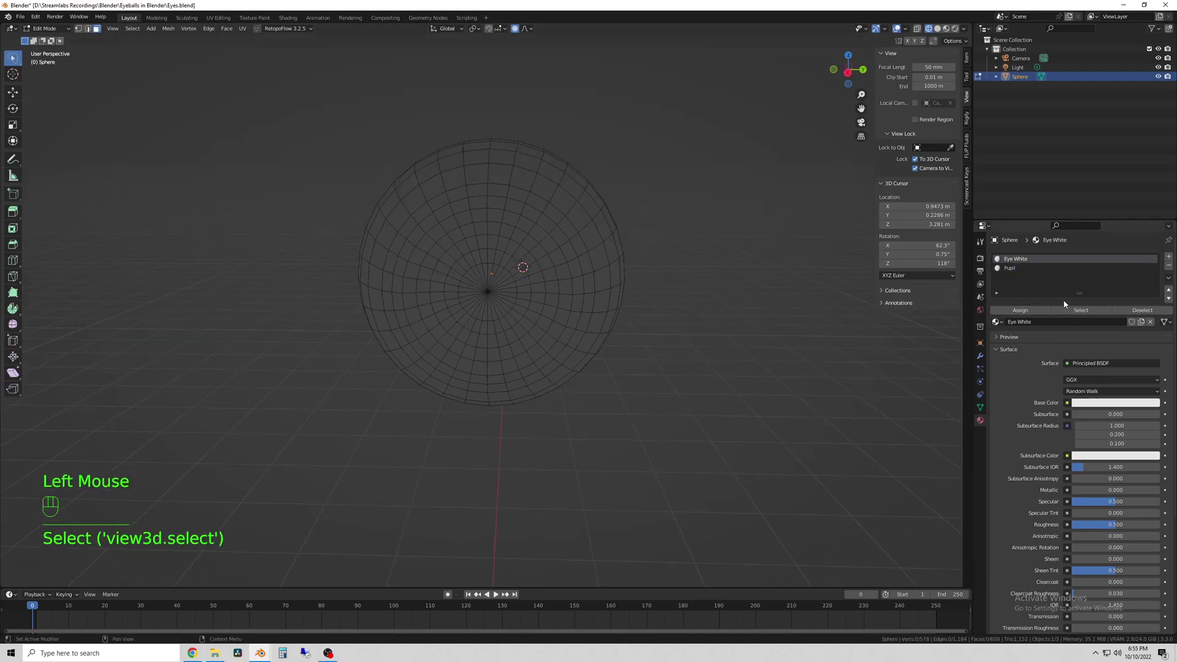
Select the two rings of faces immediately surrounding the pupil
left_click(1018, 268)
left_click(1081, 311)
middle_click_drag(460, 294, 480, 258)
left_click(481, 255, "alt")
left_click(480, 247, "alt+shift")
left_click(506, 345, "shift")
scroll(508, 353, "down", 1, "alt+shift")
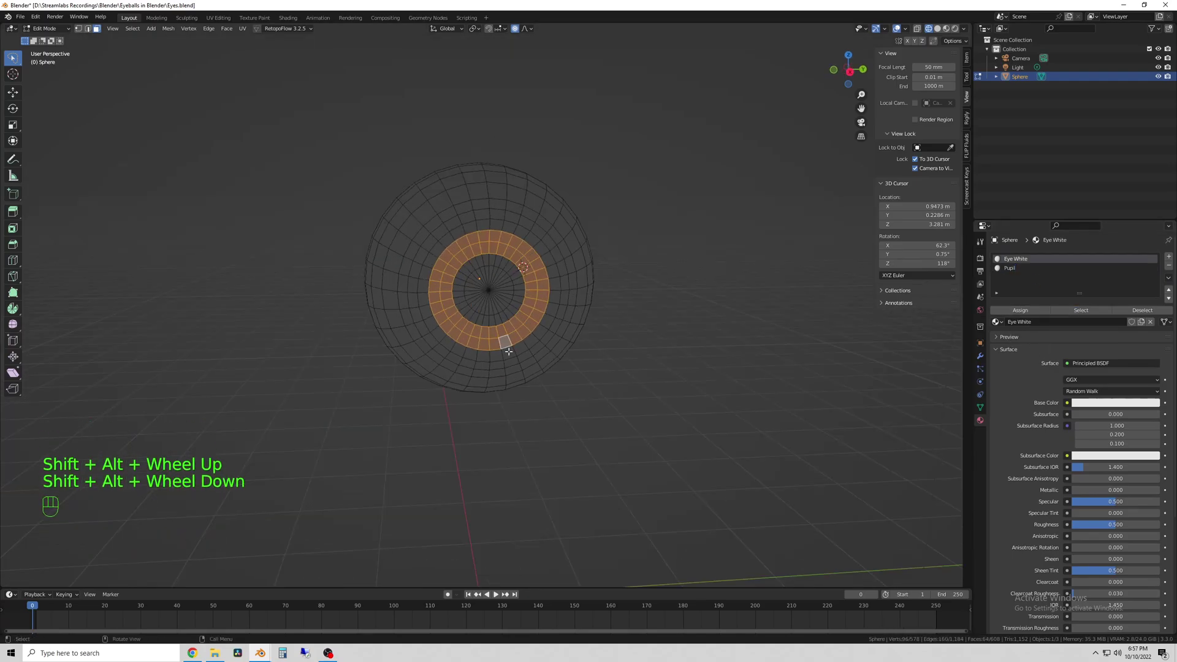
Extend the selection outward by one full ring of faces using shortest-path picks
left_click(508, 352, "shift")
left_click(542, 332, "ctrl")
key("ctrl+z")
left_click(548, 319, "ctrl")
left_click(547, 260, "ctrl")
left_click(447, 243, "ctrl")
left_click(495, 358, "ctrl")
key("ctrl+z")
left_click(431, 322, "ctrl")
left_click(494, 358, "ctrl")
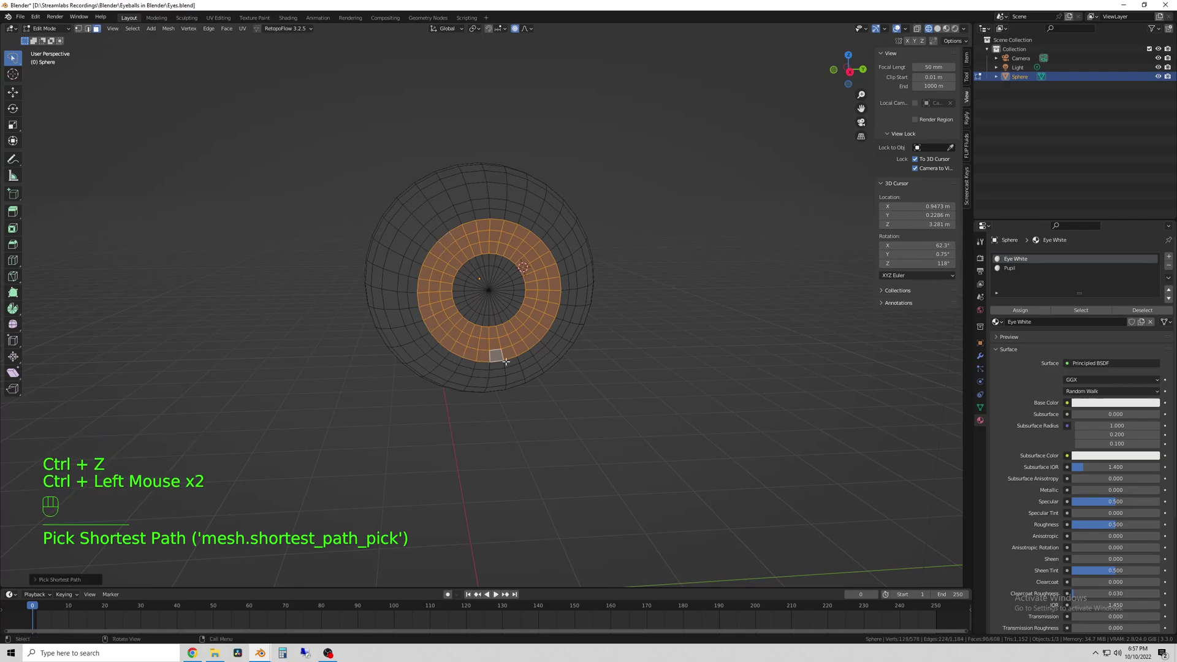
Add a third material named Color and assign it to the selected rings around the pupil
middle_click_drag(497, 357, 537, 359)
left_click(1012, 272)
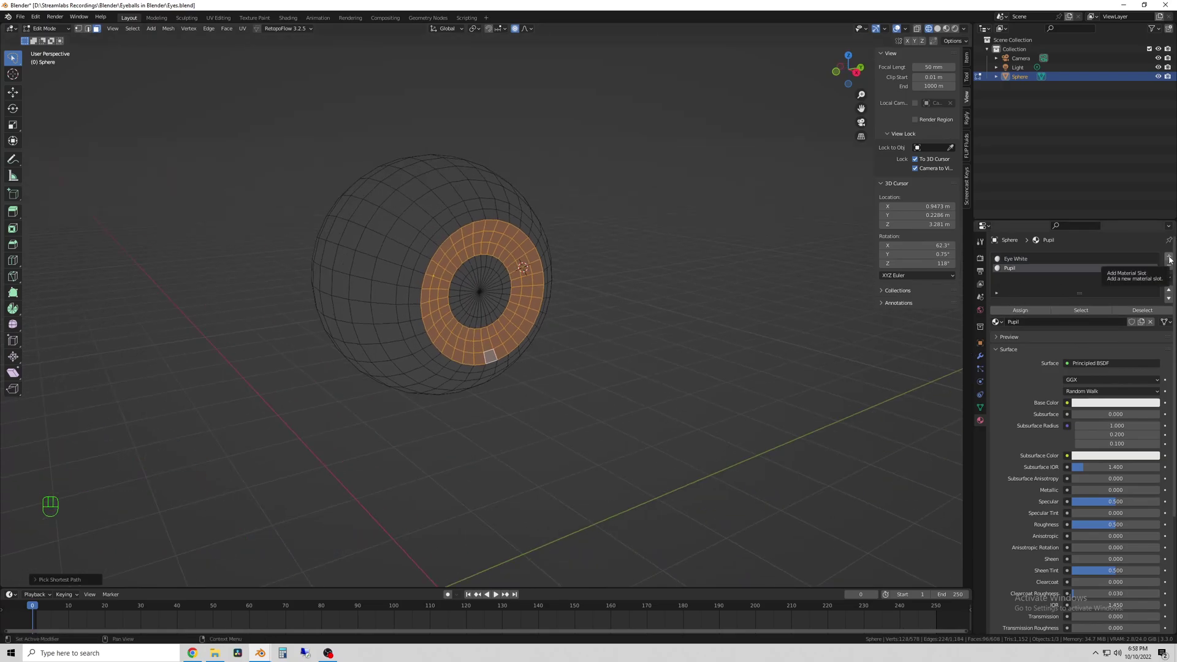
left_click(1169, 257)
left_click(1067, 322)
double_click(1033, 277)
type("Cornea")
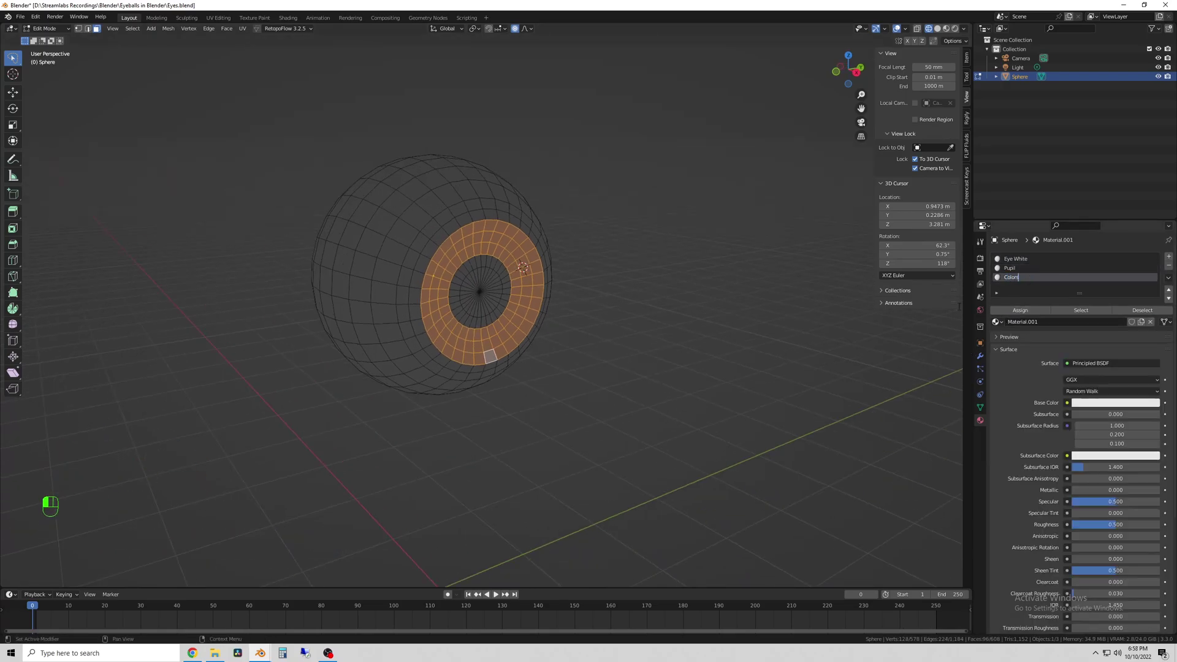
key("Return")
left_click(1020, 310)
Clear the face selection, make the Pupil material active and open the Shading workspace
left_click(736, 360)
middle_click_drag(736, 360, 705, 360)
left_click(1015, 269)
left_click(287, 18)
middle_click_drag(546, 311, 550, 293)
scroll(671, 479, "down", 2)
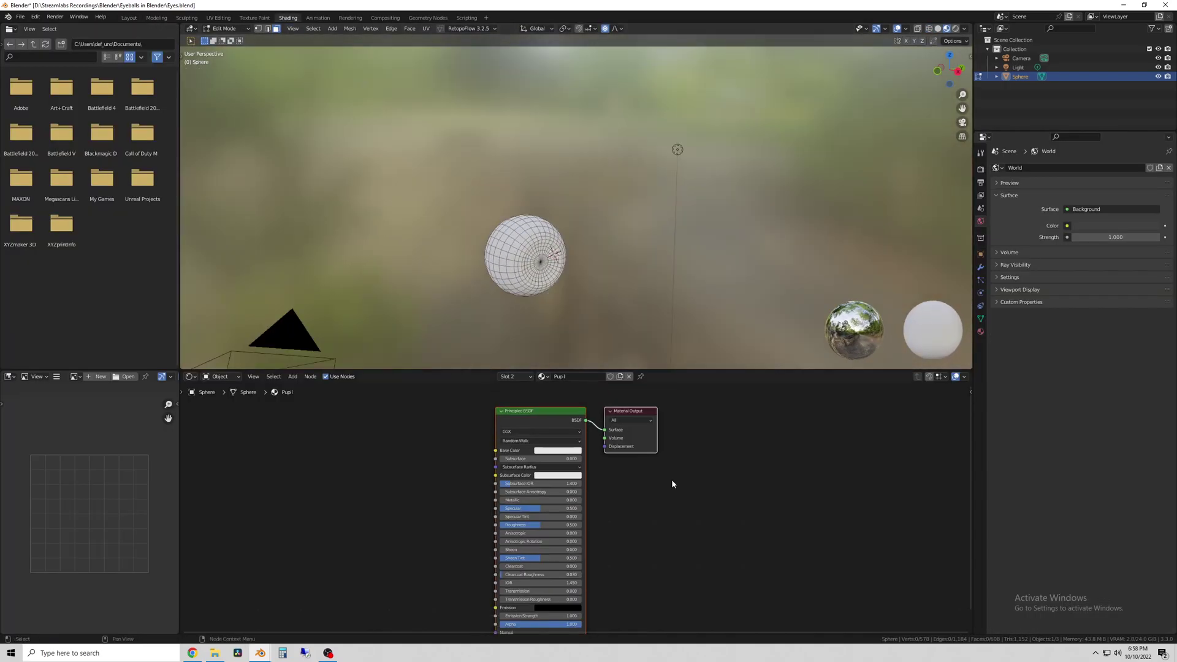
Replace the Pupil material's Principled BSDF with a Glass BSDF connected to the Material Output's Surface
middle_click_drag(671, 479, 696, 512)
left_click(550, 444)
key("x")
key("shift+a")
key("s")
key("Return")
left_click(586, 470)
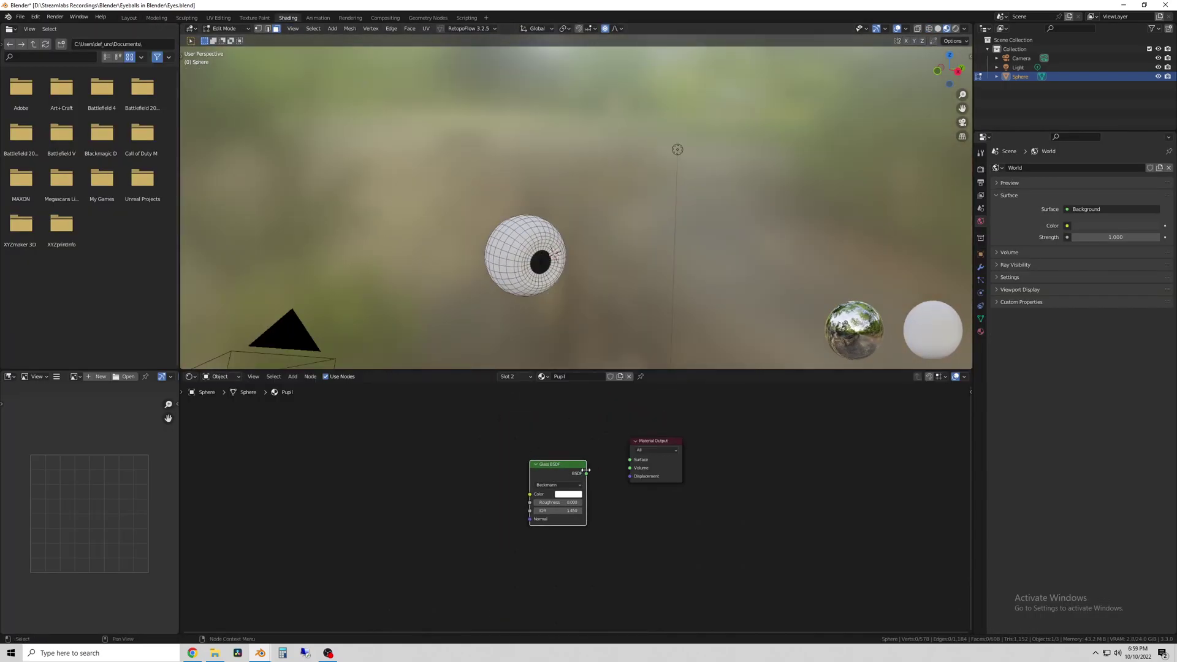
left_click_drag(628, 462, 630, 461)
Lock the preview to the 3D cursor and show the eye's front in rendered shading
scroll(555, 246, "up", 4)
middle_click_drag(555, 236, 595, 211)
key("n")
left_click(917, 159)
key("n")
scroll(595, 212, "up", 3)
left_click(956, 29)
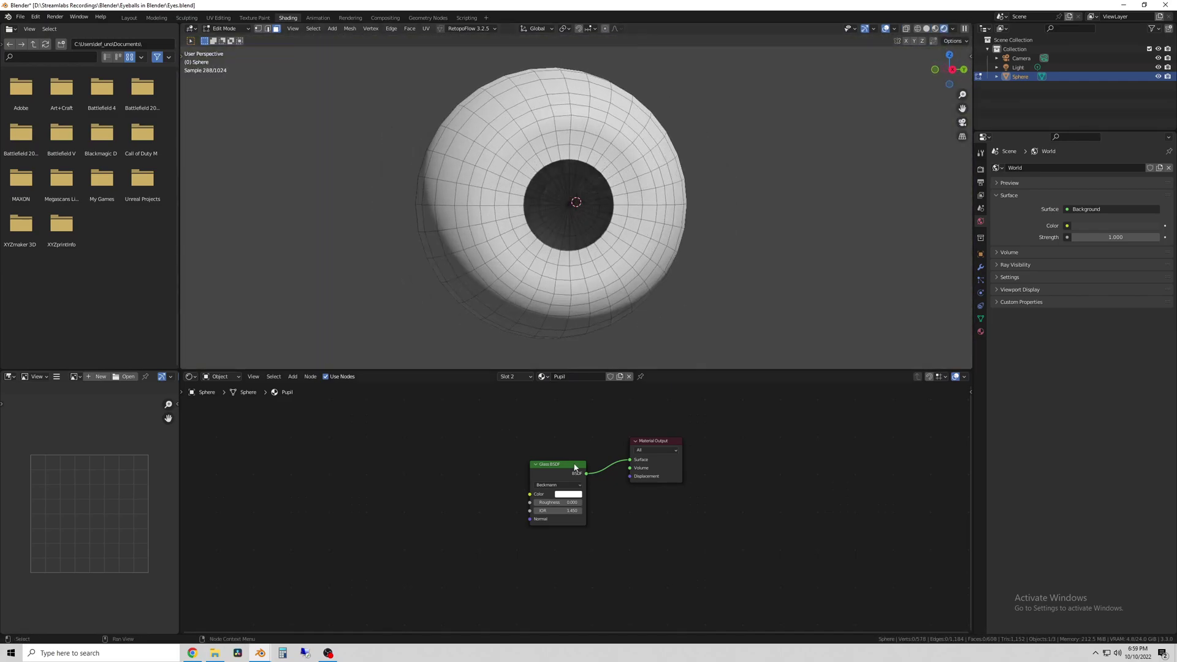
Set the Pupil's Glass BSDF roughness to 0.254 and IOR to 1.250
scroll(579, 503, "up", 1)
left_click_drag(549, 501, 582, 502)
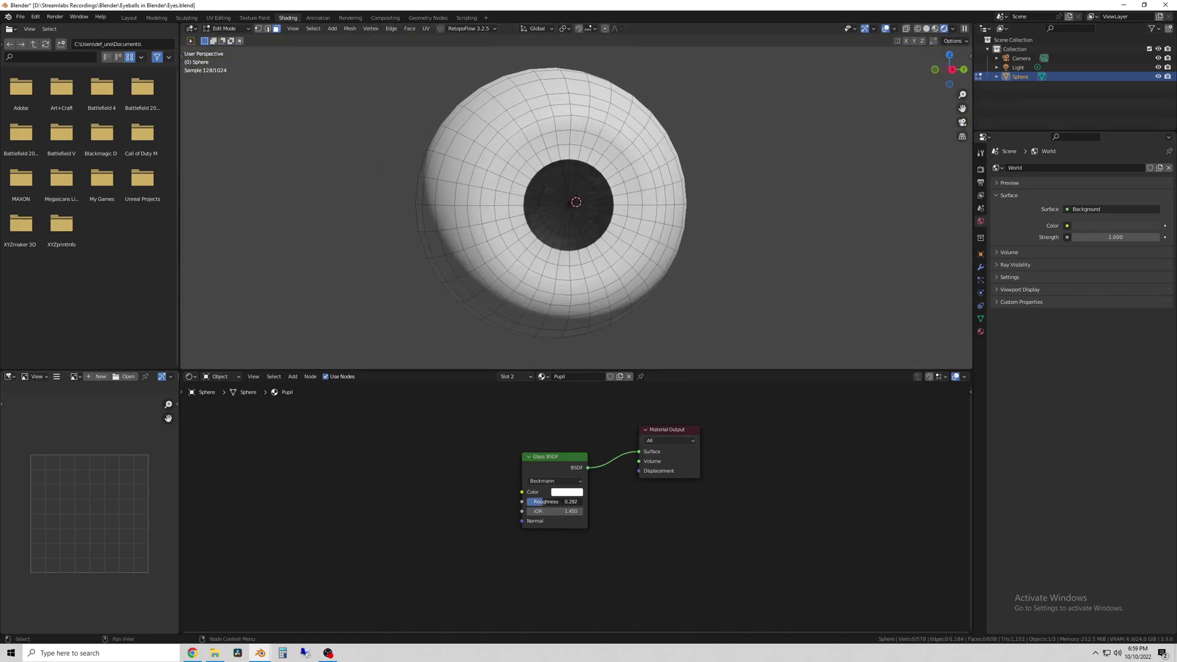
scroll(433, 334, "down", 3)
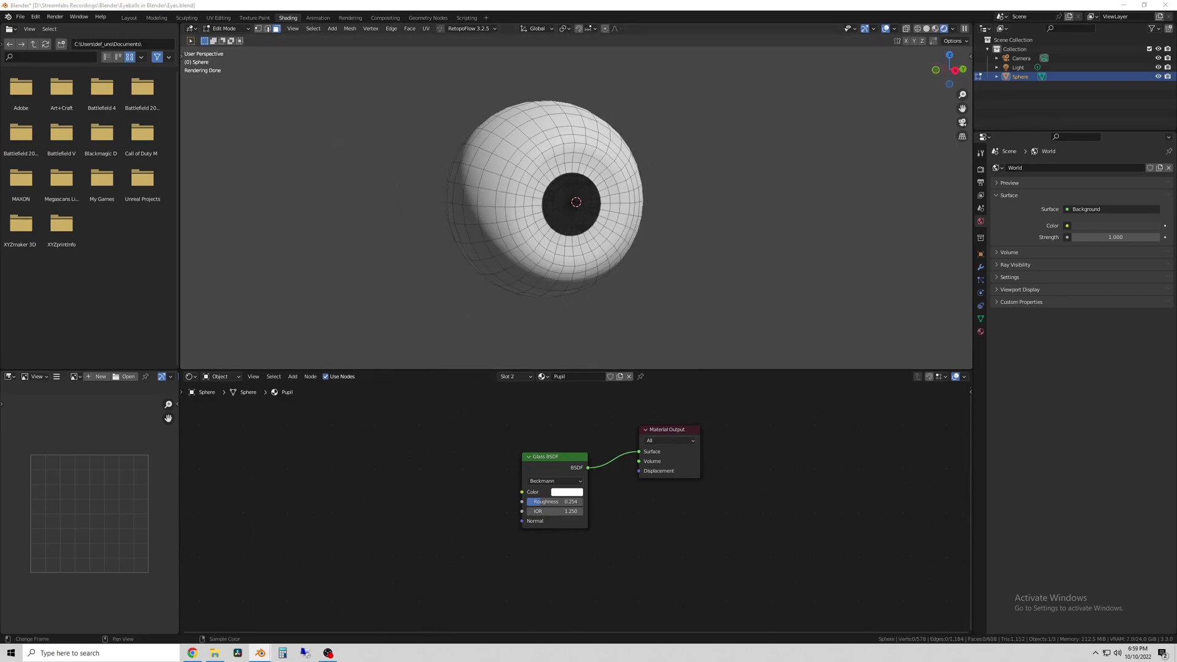
Switch the shader editor to the Eye White material and add a Texture Coordinate node
left_click(507, 377)
left_click(509, 396)
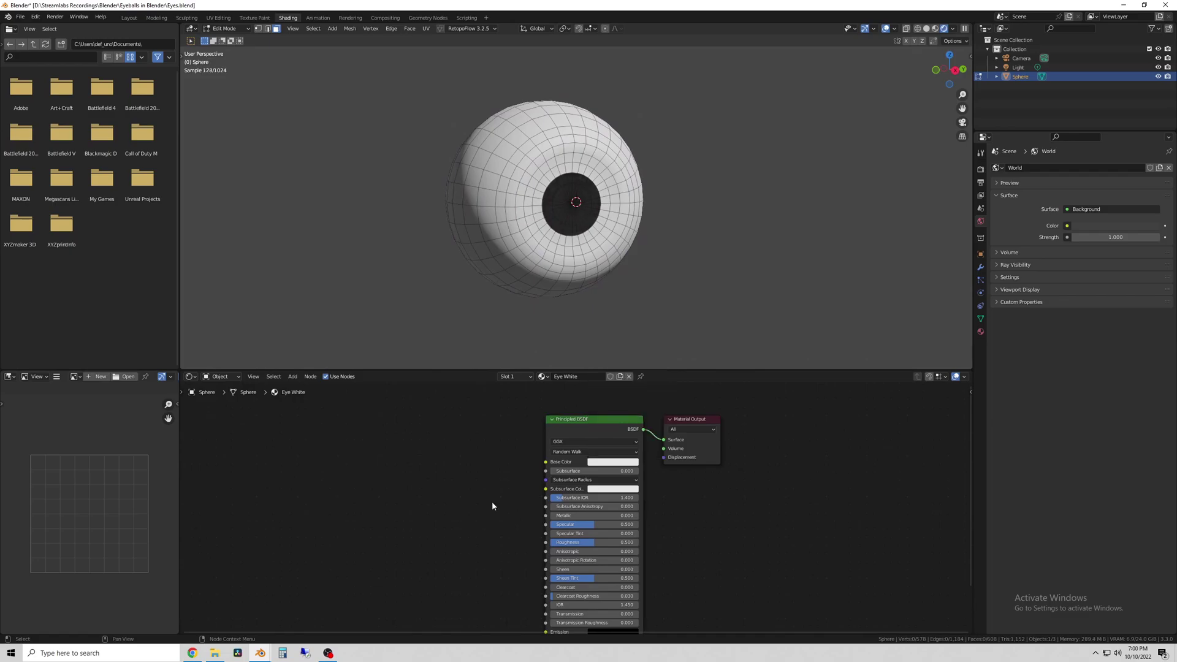
scroll(492, 506, "down", 3)
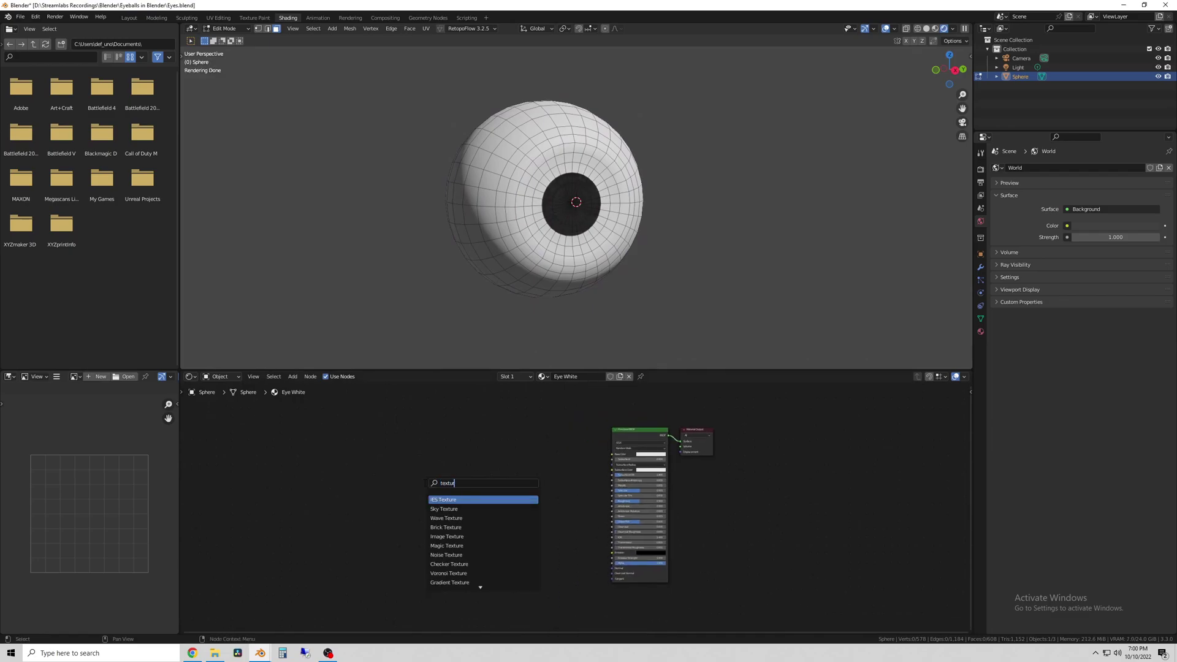
type("e co")
key("Return")
left_click(316, 478)
Add a Mapping node beside the Texture Coordinate node
key("shift+a")
type("sma")
left_click(424, 544)
left_click(395, 499)
Add a Voronoi Texture node and a Noise Texture node to the Eye White material
key("shift+a")
type("s")
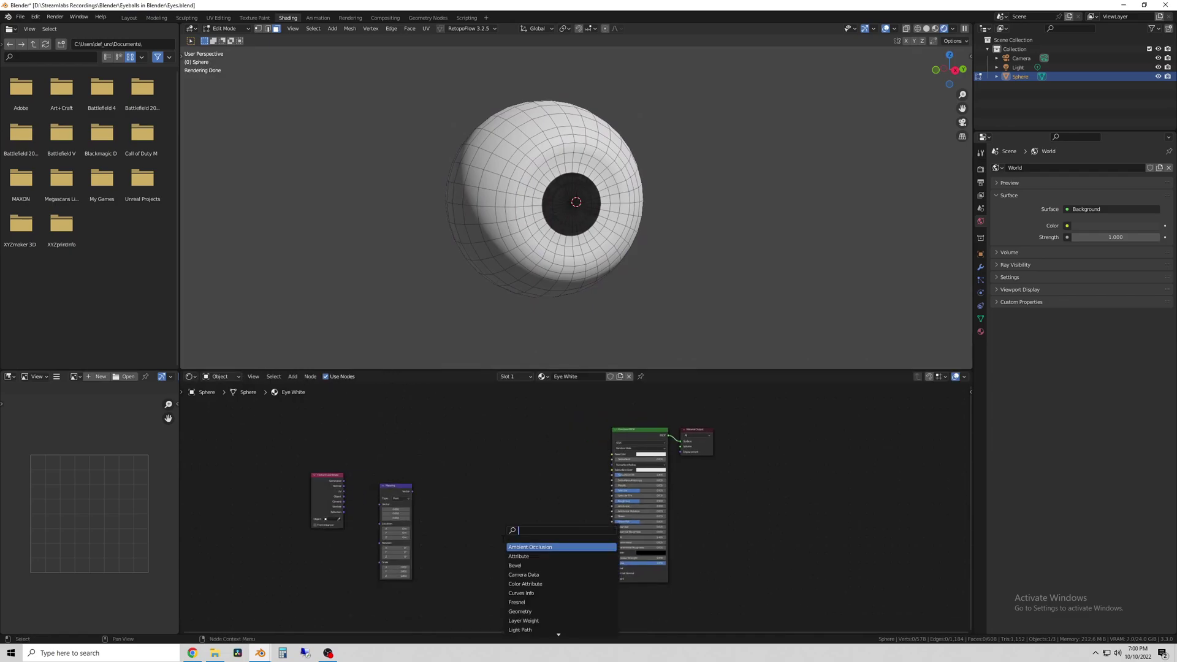
type("voronoi")
key("Return")
key("shift+a")
type("noise")
key("Return")
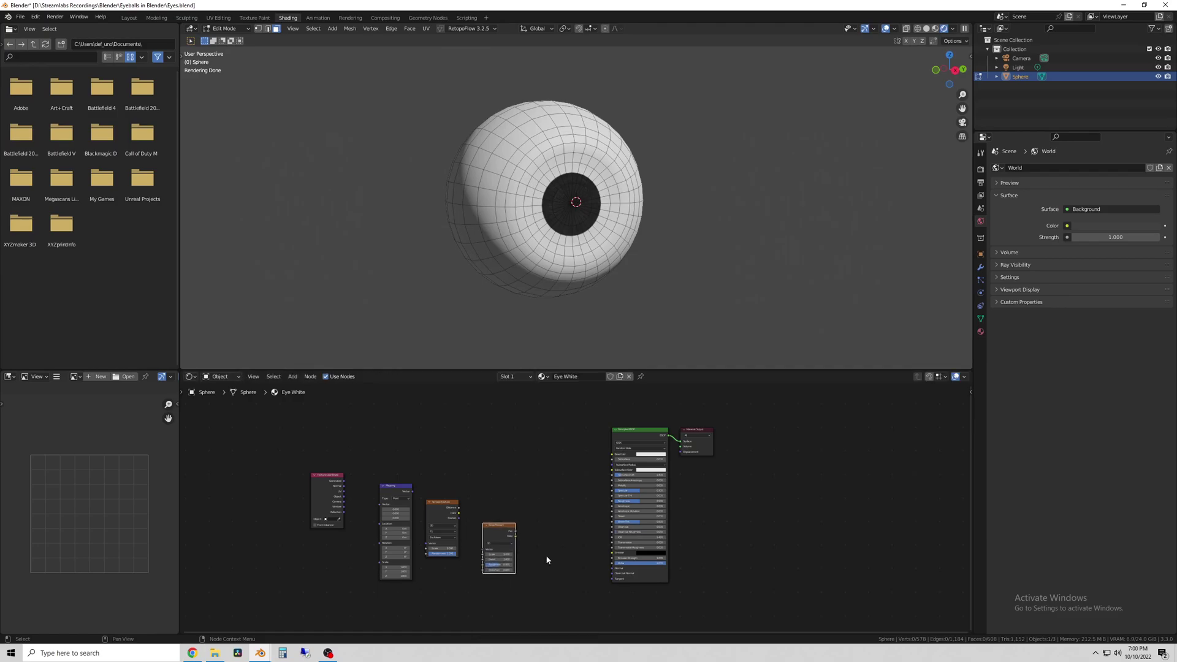
Add a ColorRamp node between the texture nodes and the Principled BSDF
key("shift+a")
type("scolor")
key("Return")
left_click(526, 484)
Arrange the Noise, Mapping and Texture Coordinate nodes into a tidy left-to-right row
left_click_drag(498, 526, 486, 490)
left_click_drag(441, 502, 389, 478)
left_click_drag(328, 476, 334, 484)
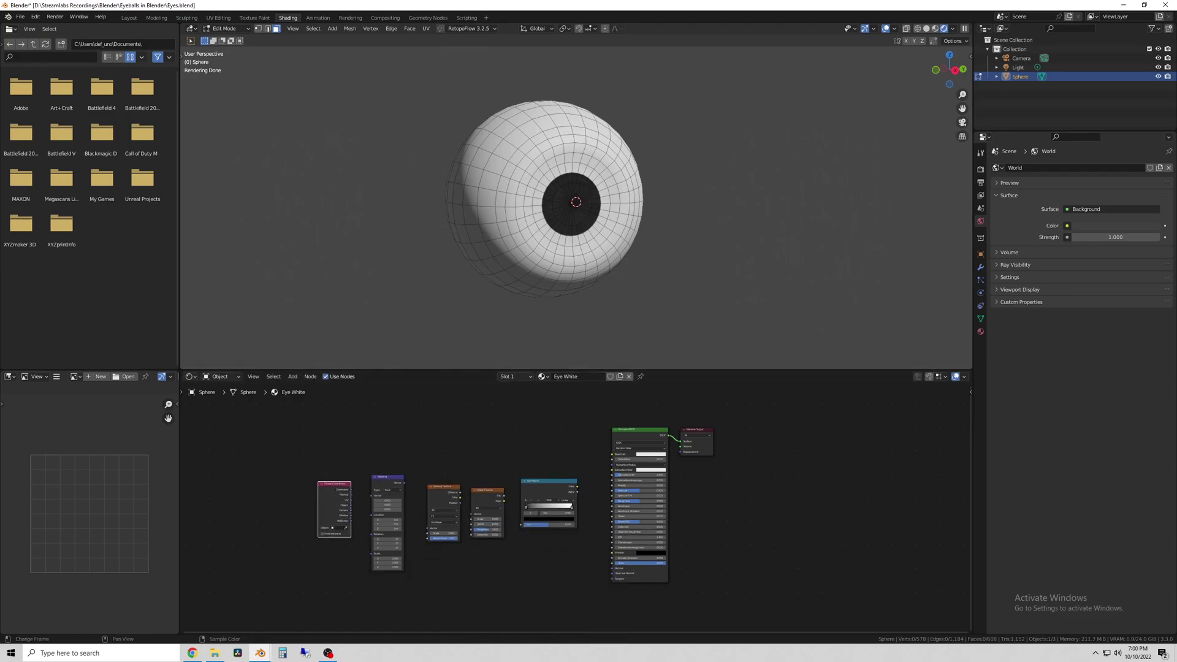
Link the Eye White texture nodes through the ColorRamp into the Principled BSDF's Base Color and give the ramp a red stop
scroll(362, 563, "up", 2)
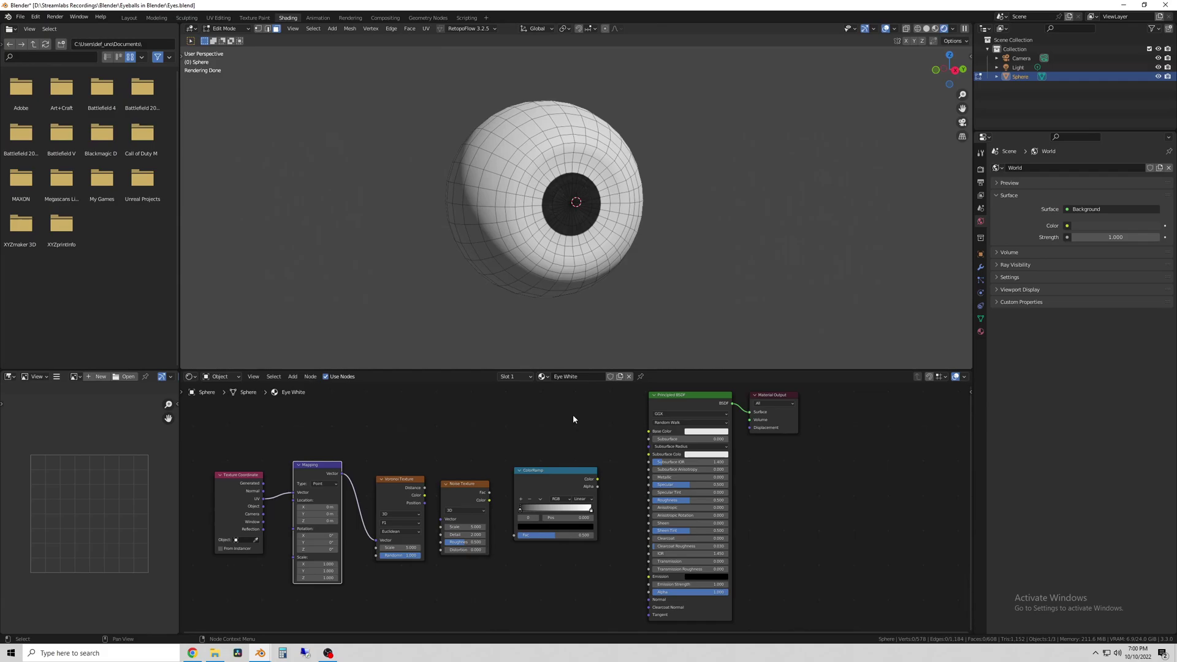
key("Tab")
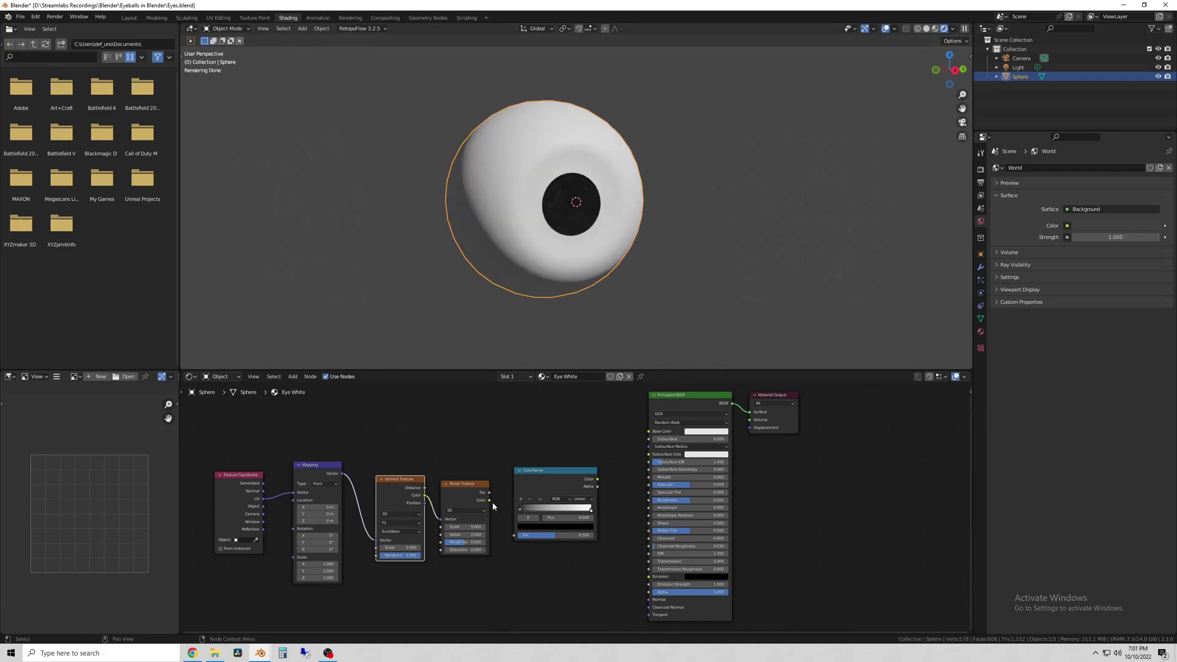
left_click_drag(425, 503, 441, 520)
left_click_drag(598, 479, 547, 478)
left_click(556, 526)
left_click(555, 527)
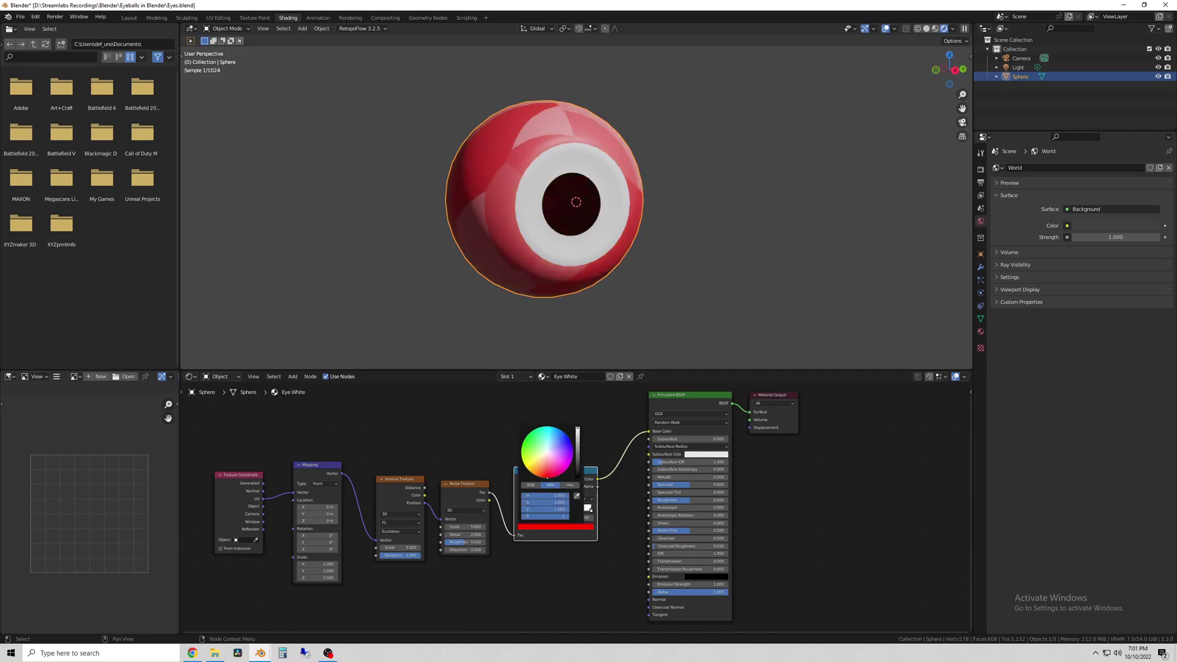
Set the Voronoi Texture's Scale to 70.700 and the Mapping node's Scale X to 15.600
left_click_drag(400, 547, 475, 529)
scroll(459, 528, "up", 1)
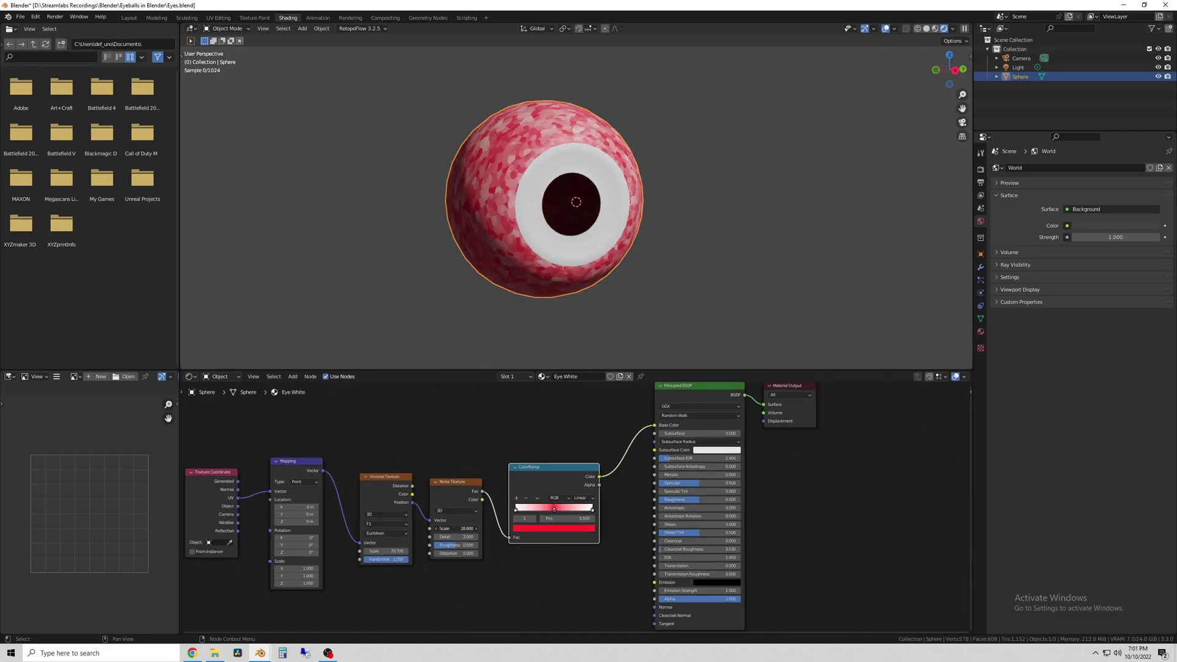
right_click(475, 529)
left_click_drag(296, 569, 353, 569)
Slide the ColorRamp's two white stops close around the red stop to thin the veins
left_click_drag(516, 511, 548, 512)
left_click_drag(592, 510, 558, 511)
middle_click_drag(467, 321, 463, 315)
scroll(463, 315, "down", 2)
scroll(561, 510, "up", 1)
left_click_drag(540, 511, 552, 510)
middle_click_drag(429, 307, 497, 308)
scroll(497, 308, "down", 1)
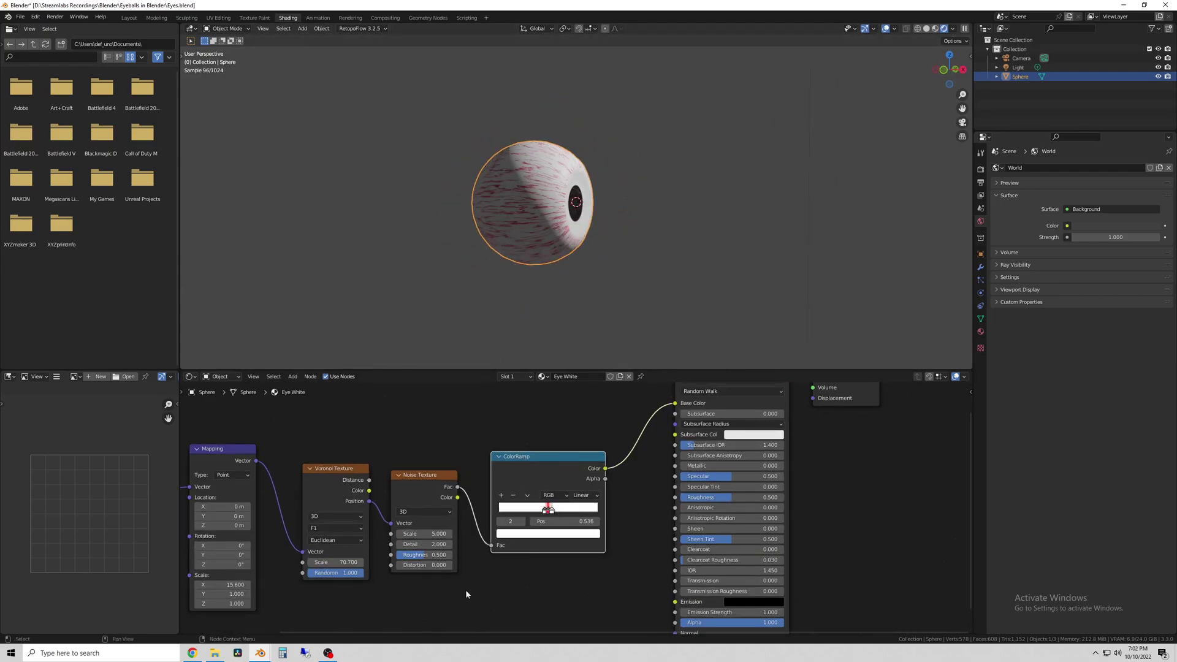
Set the Noise Texture to Scale 2.500, Roughness 0.608 and Distortion 2.500, and move the ramp's end white stop to 0.518
mouse_move(424, 567)
left_mouse_down()
mouse_move(454, 567)
mouse_move(412, 534)
mouse_move(431, 566)
left_mouse_up()
scroll(546, 276, "up", 3)
middle_click_drag(578, 279, 532, 276)
scroll(532, 276, "down", 2)
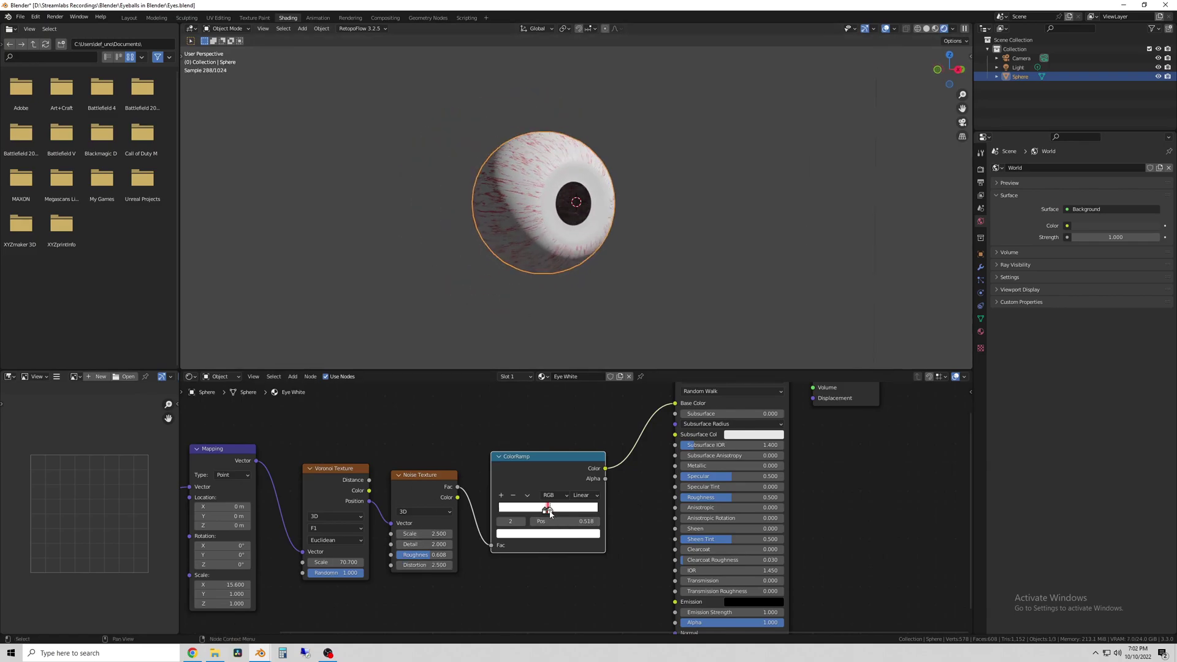
scroll(550, 514, "down", 1)
left_click_drag(371, 555, 405, 555)
scroll(334, 598, "down", 1)
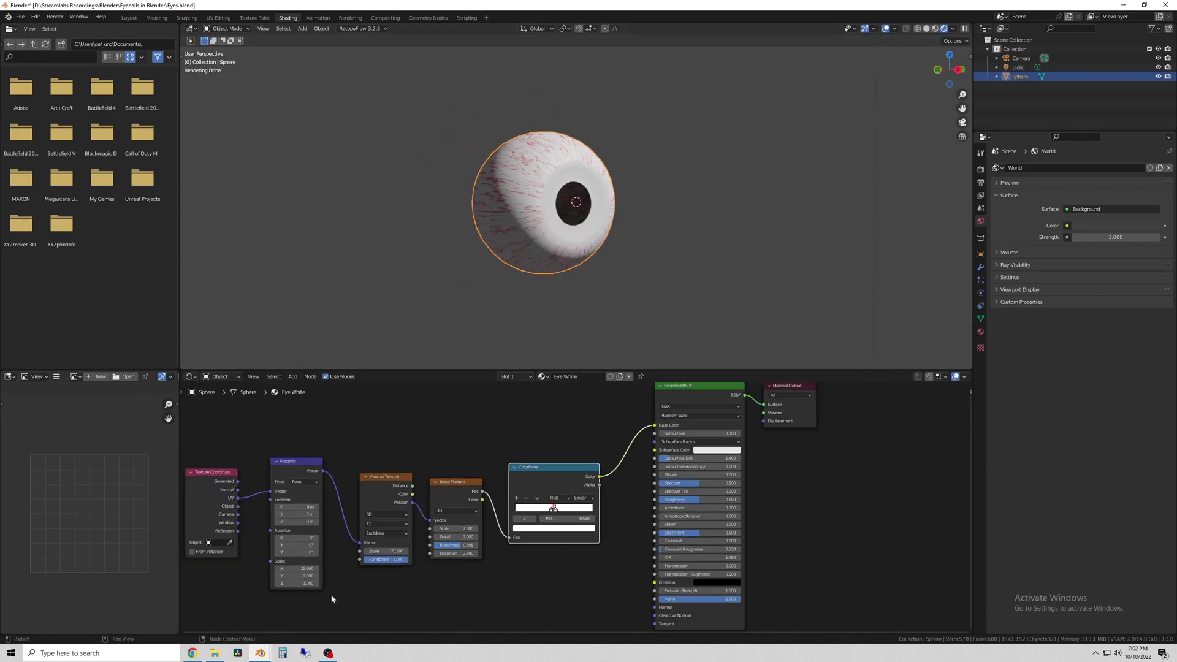
middle_click_drag(333, 599, 401, 596)
middle_click_drag(560, 277, 560, 306)
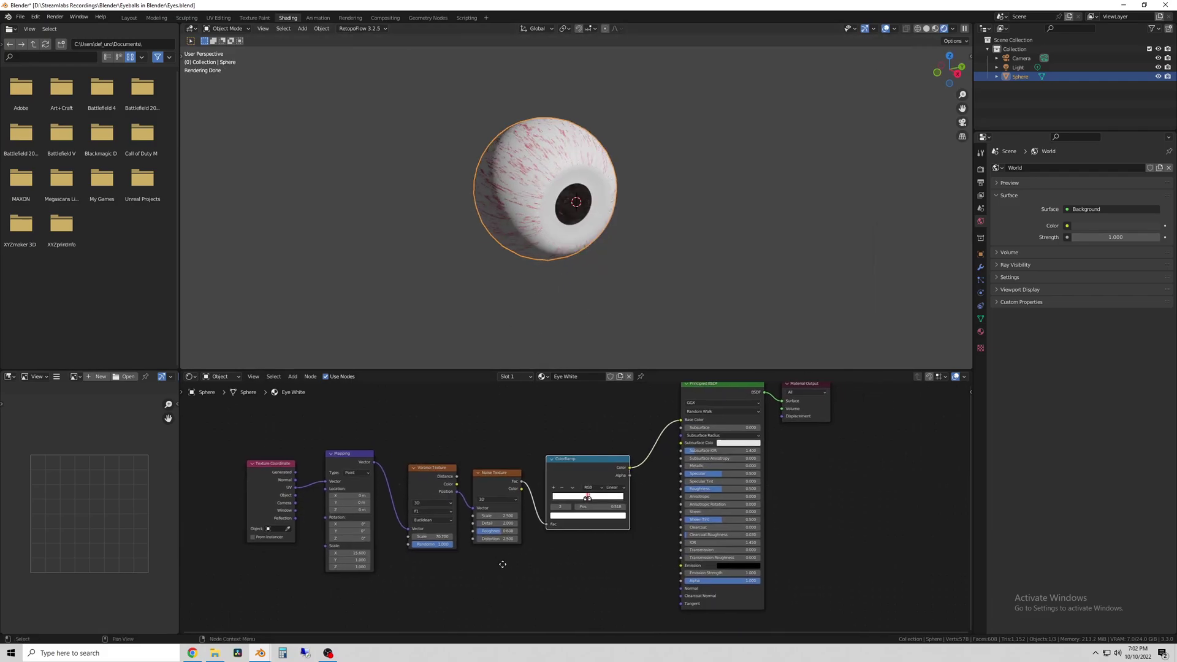
Switch to the Colors material and add two Texture Coordinate nodes, one above the other
left_click(512, 376)
left_click(496, 407)
middle_click_drag(516, 503, 516, 501)
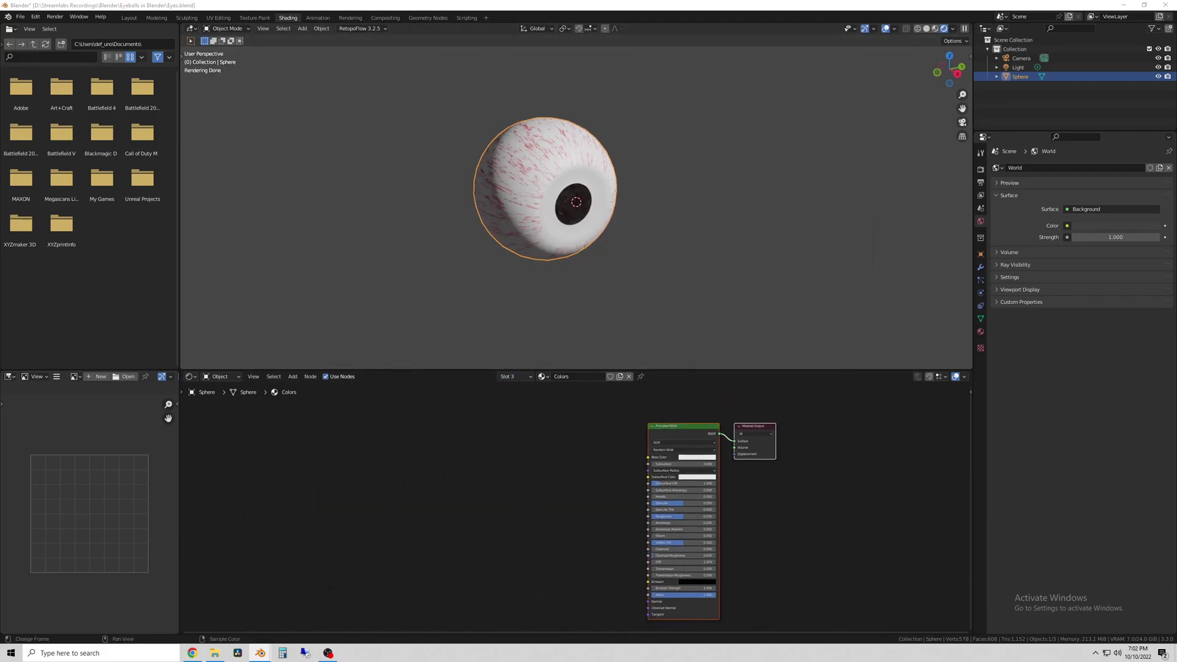
left_click(345, 488)
key("shift+a")
left_click(344, 488)
type("texture co")
key("Return")
left_click(339, 466)
key("shift+d")
left_click(341, 554)
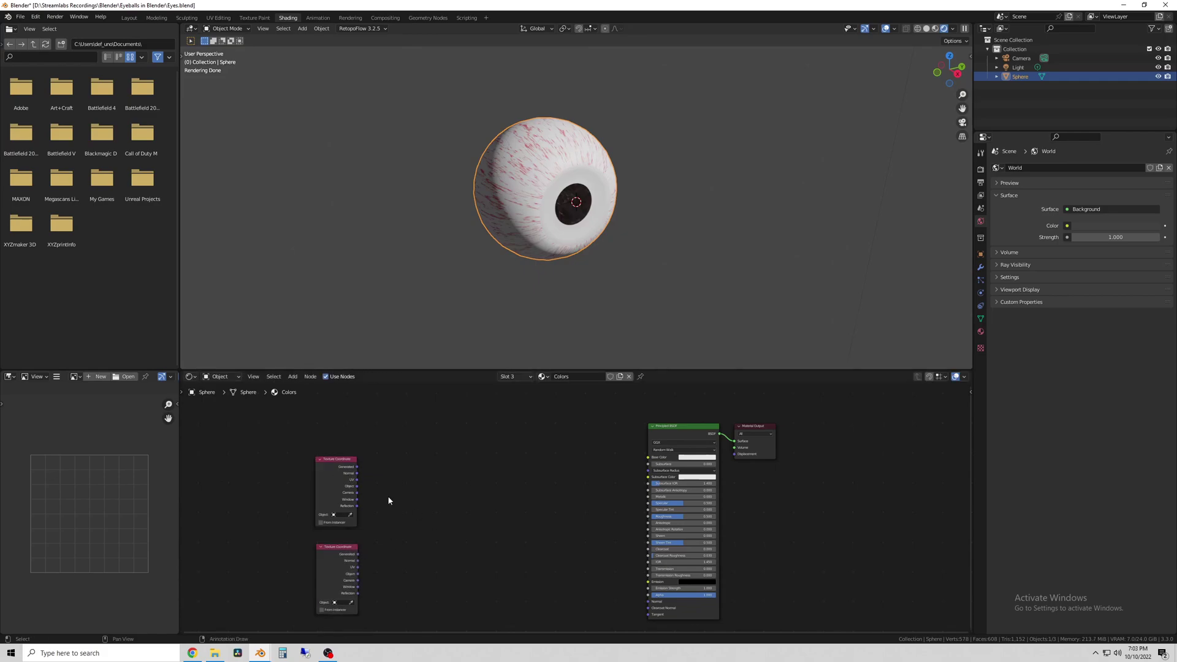
Add two Mapping nodes, feeding the upper one from Object coordinates and the lower one from UV coordinates
key("shift+a")
left_click(408, 498)
left_click(511, 594)
left_click_drag(337, 460, 348, 413)
left_click_drag(413, 450, 406, 398)
left_click_drag(482, 522, 410, 528)
left_click_drag(358, 578, 391, 551)
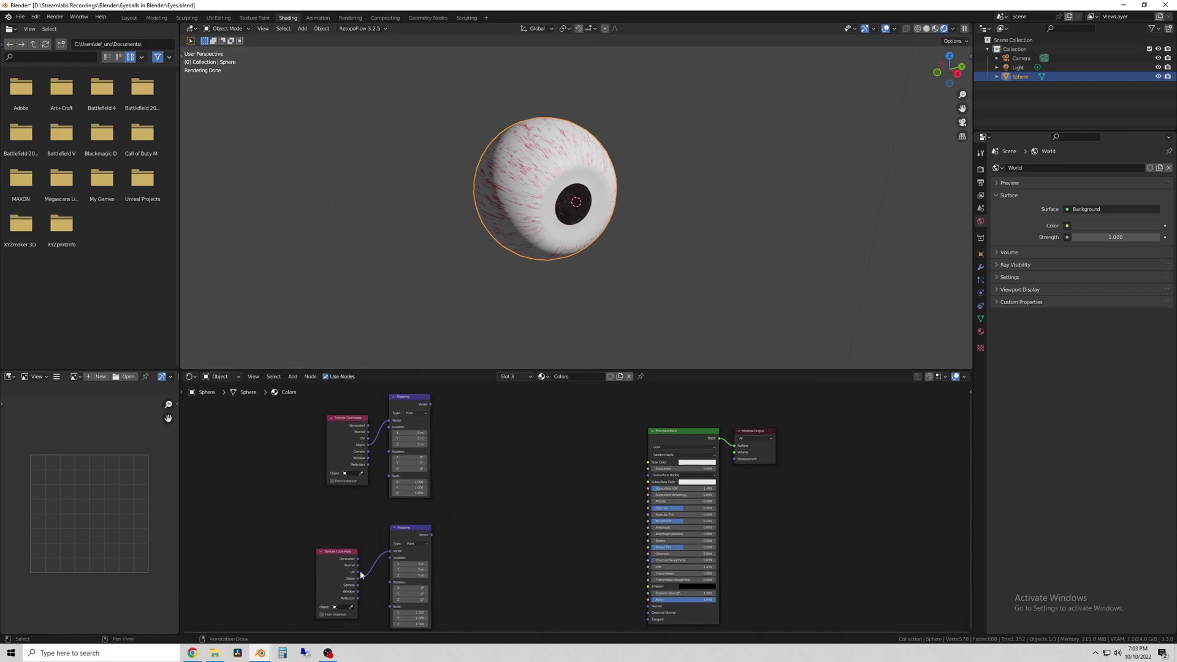
Add a Voronoi Texture fed by the upper Mapping node and a Musgrave Texture fed by the lower one
key("shift+a")
left_click(503, 501)
type("voro")
key("Return")
left_click(458, 425)
key("shift+a")
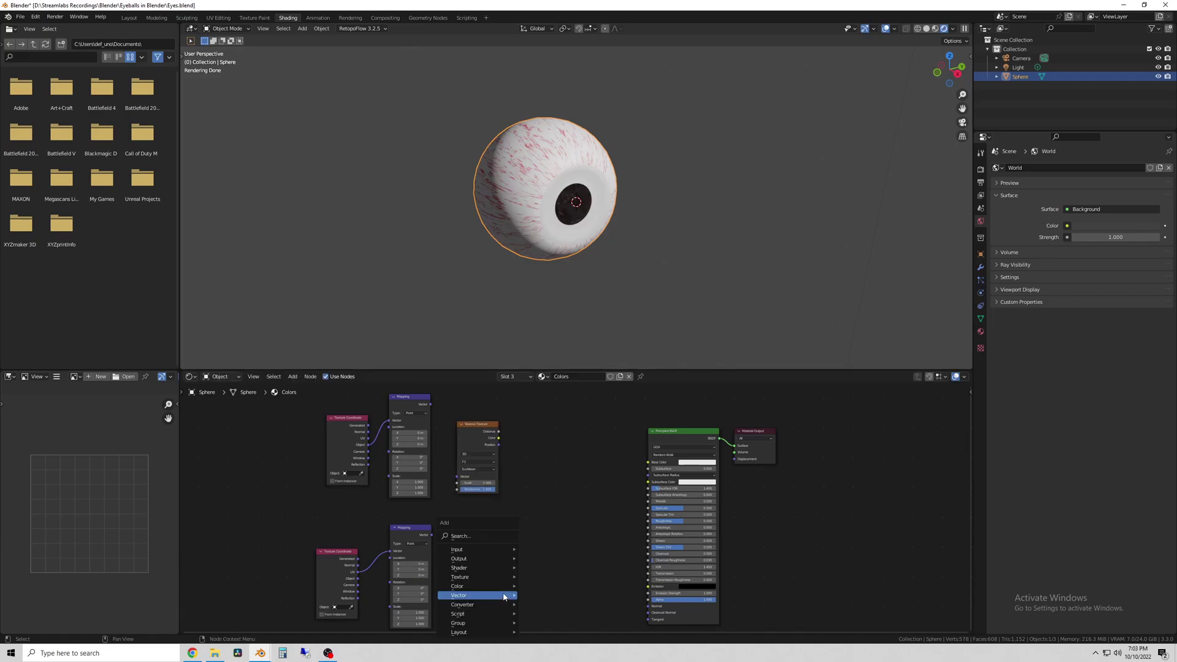
left_click(479, 533)
type("mus")
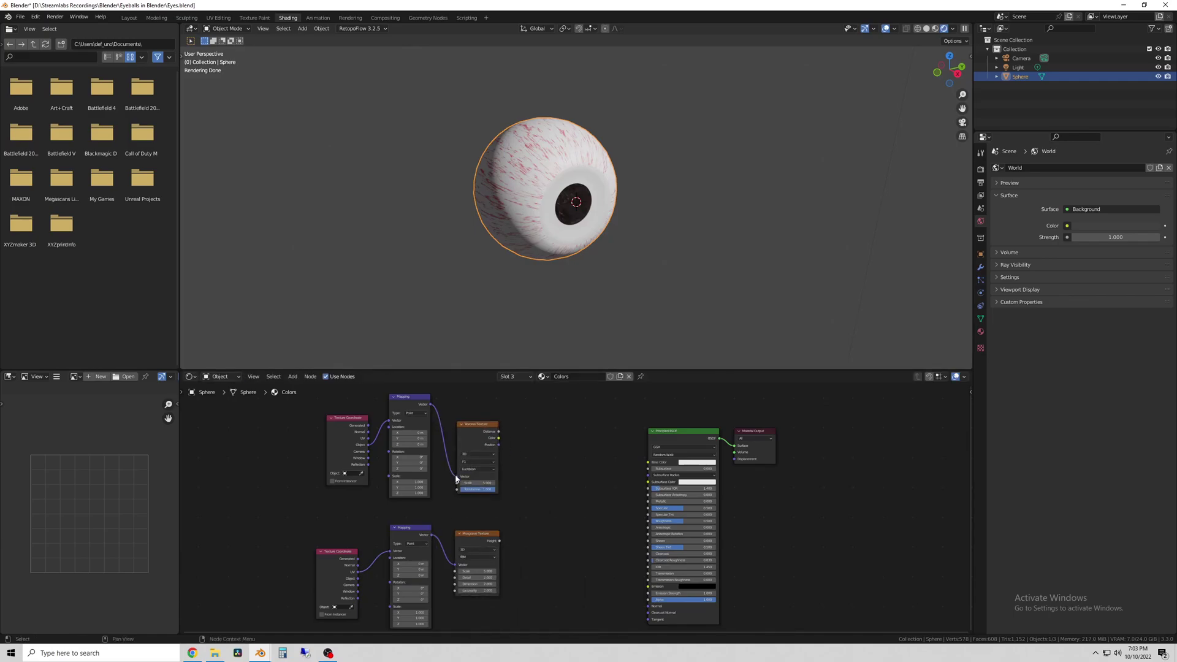
Add a Mix node and feed it the Voronoi Color as Color1 and the Musgrave Height as Color2
key("shift+a")
type("mix")
key("Return")
left_click(551, 518)
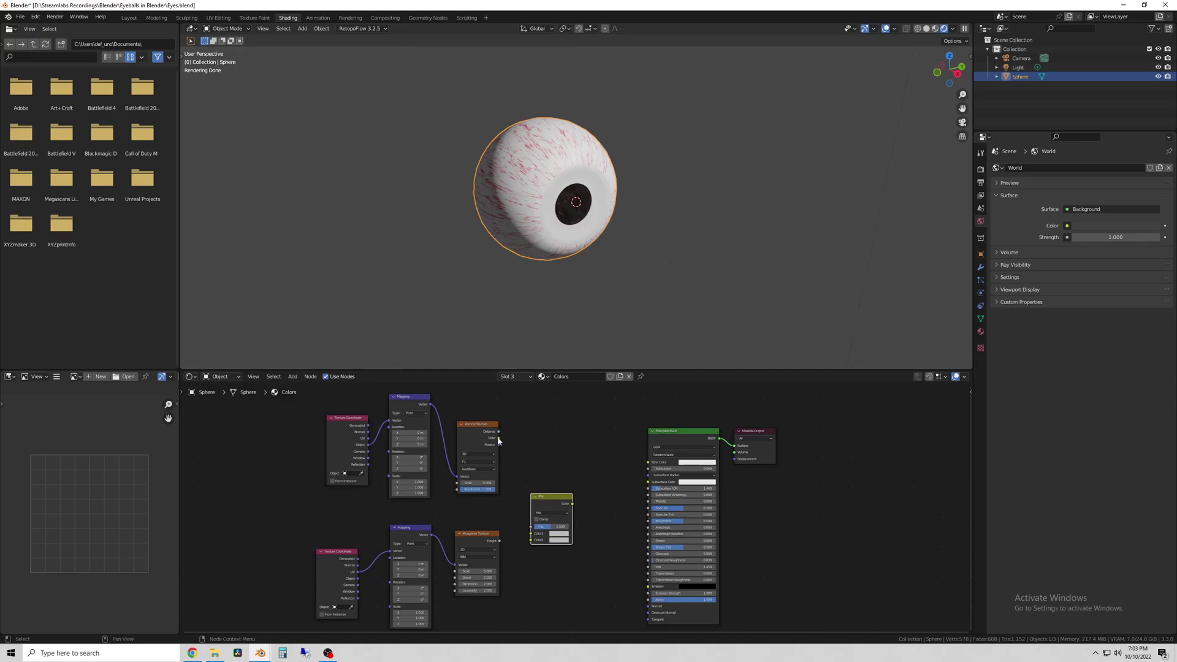
Add a ColorRamp between the Mix node and the Principled BSDF and link it through to Base Color
key("shift+a")
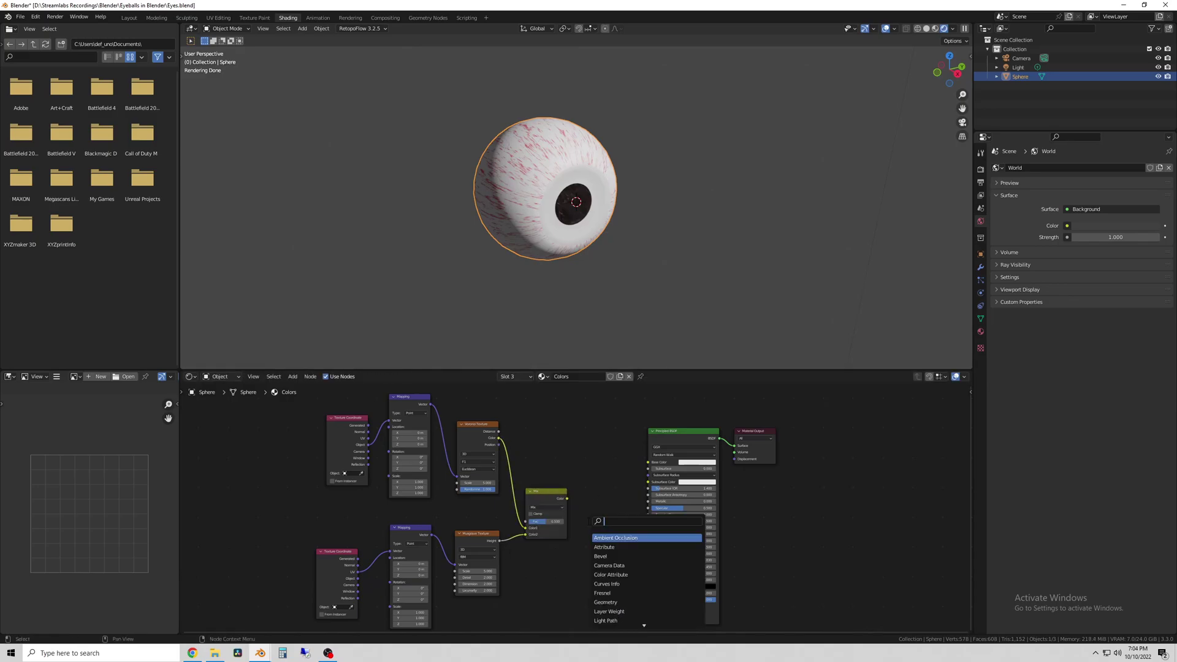
type("color")
key("Return")
left_click(576, 478)
scroll(561, 515, "down", 2)
key("g")
left_click_drag(334, 622, 566, 480)
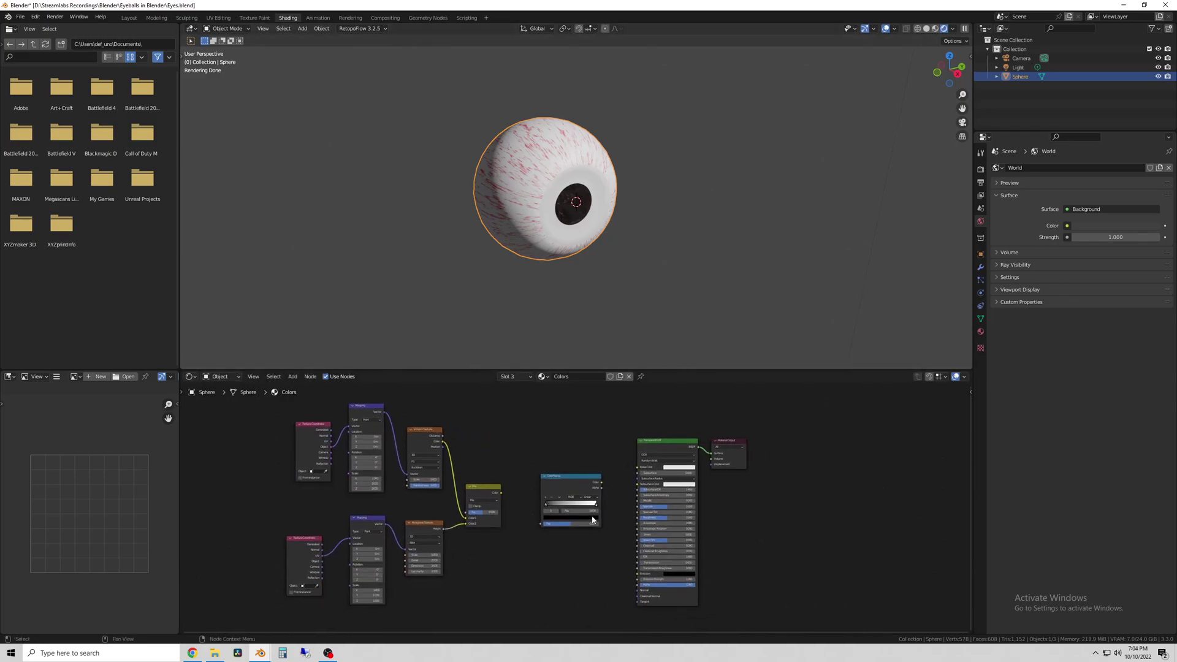
scroll(506, 512, "up", 1)
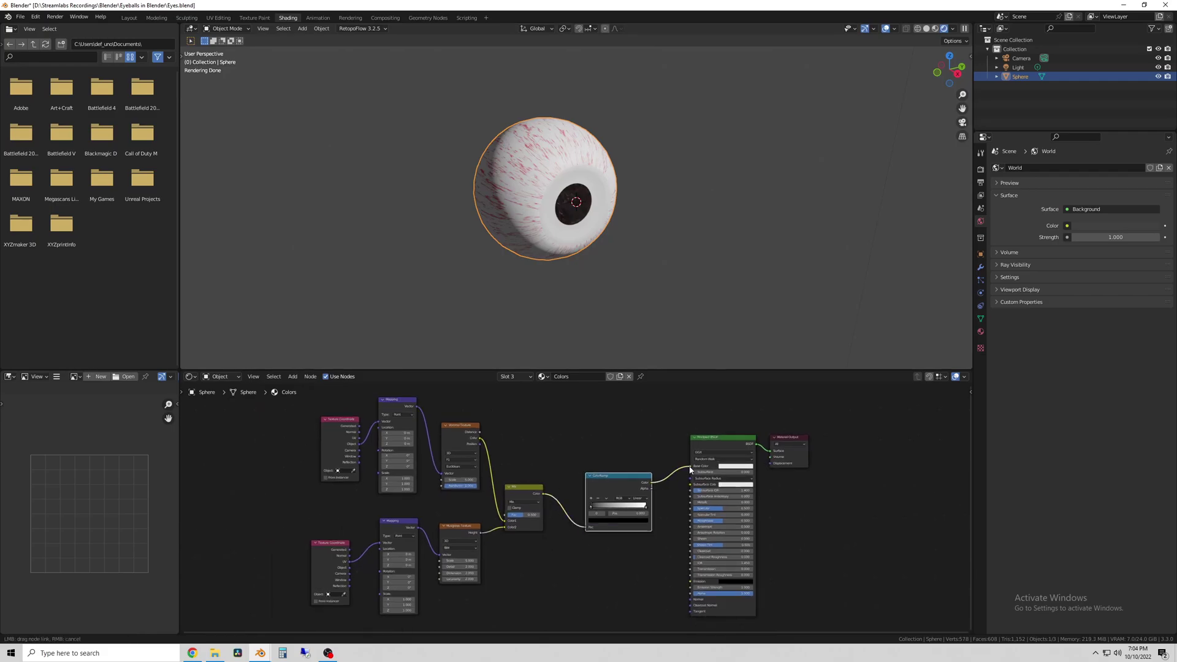
left_click_drag(690, 469, 690, 466)
Switch the Voronoi Texture to 4D, adjust its W value and set its Scale to 1
scroll(287, 582, "up", 2)
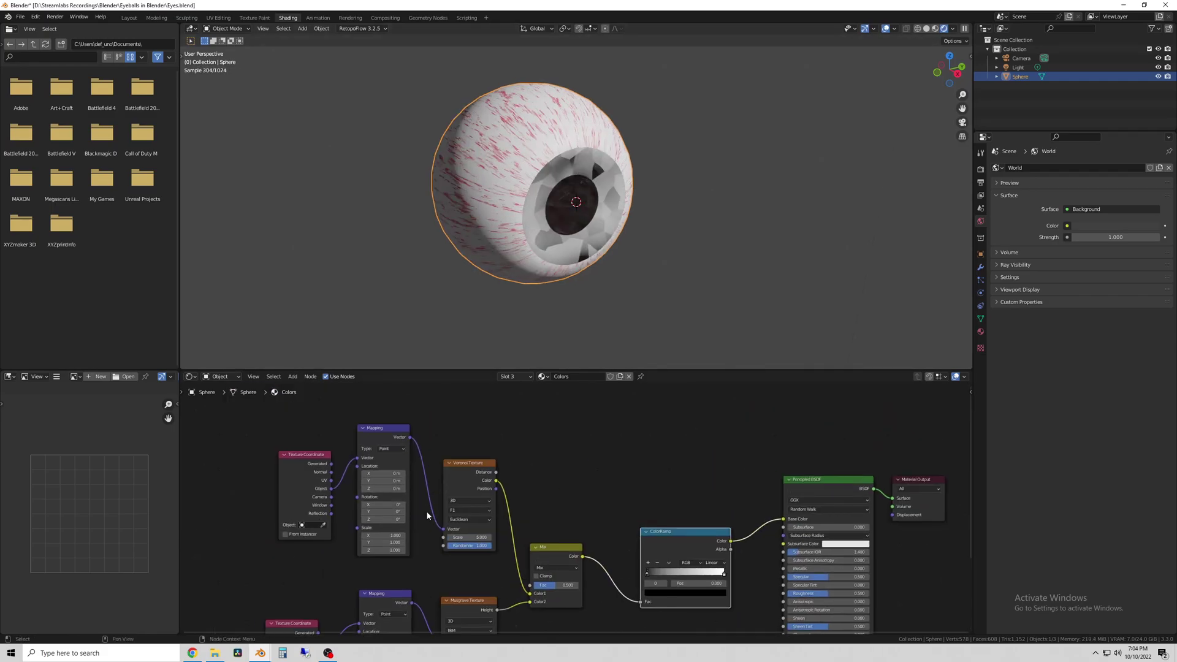
left_click(469, 501)
left_click(465, 539)
left_click_drag(474, 546, 614, 546)
double_click(474, 553)
type("1")
key("Return")
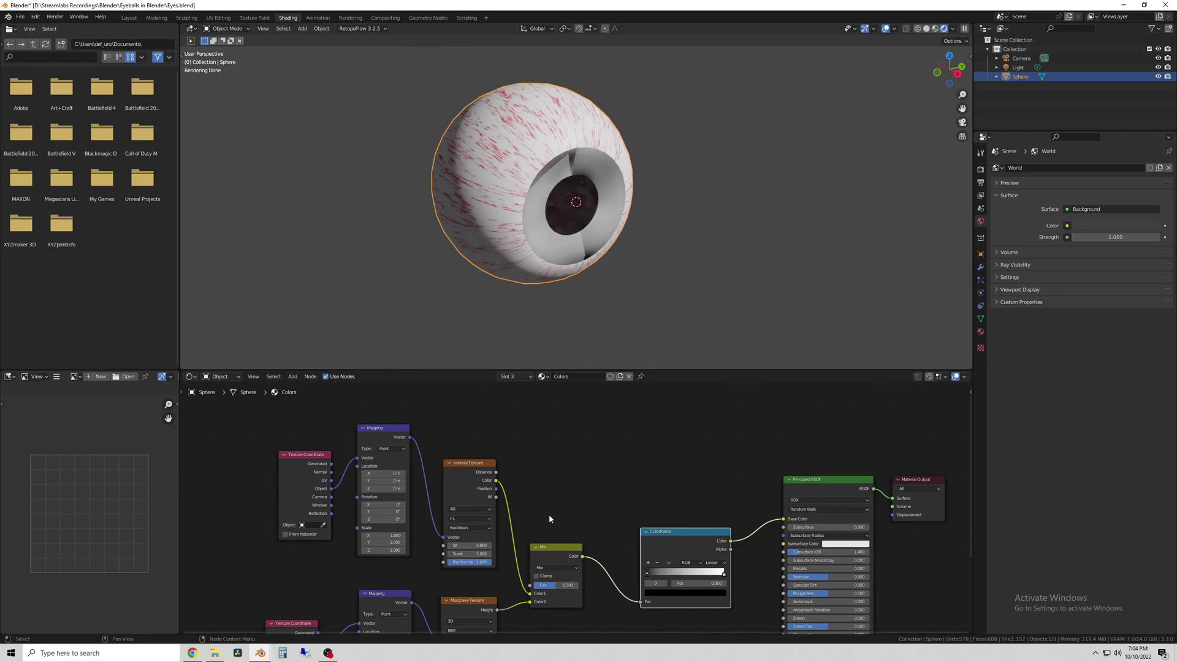
Give the lower Mapping node a large negative Scale X to stretch the iris texture into radial streaks
middle_click_drag(611, 577, 630, 515)
scroll(349, 482, "down", 2)
middle_click_drag(349, 482, 374, 431)
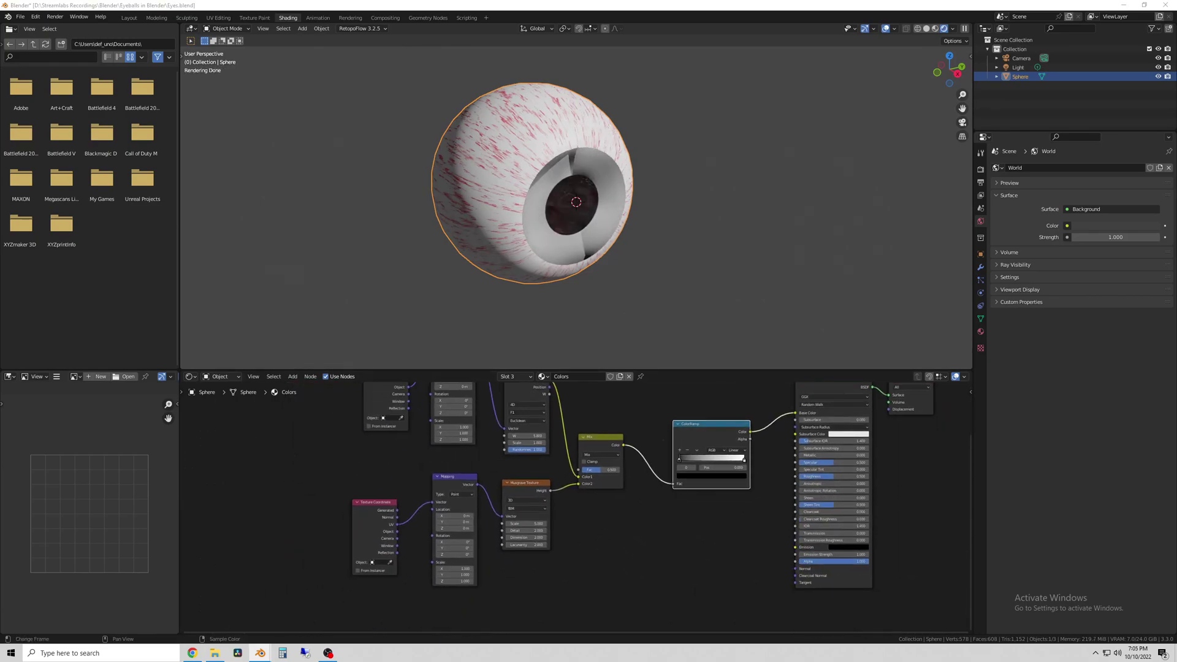
scroll(538, 540, "up", 2)
left_click_drag(443, 576, 334, 576)
scroll(623, 250, "up", 1)
mouse_move(624, 250)
middle_mouse_down()
mouse_move(587, 245)
mouse_move(621, 235)
middle_mouse_up()
left_click_drag(523, 519, 552, 519)
key("ctrl+z")
Increase the Voronoi Texture's Scale and shift the upper Mapping node's X location
scroll(460, 421, "down", 1)
middle_click_drag(459, 421, 491, 517)
mouse_move(552, 506)
left_mouse_down()
mouse_move(521, 506)
mouse_move(557, 514)
left_mouse_up()
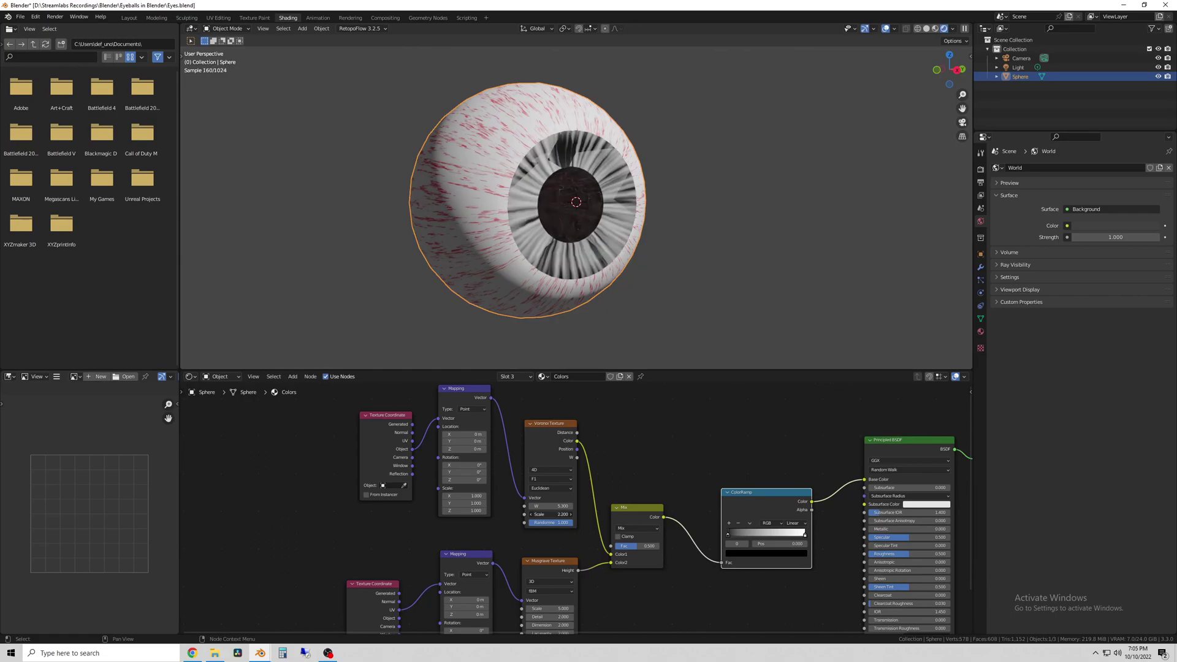
left_click_drag(464, 434, 410, 434)
Raise the Mix factor to about 0.74 and switch the Musgrave Texture to 4D with Scale 20.100
left_click_drag(638, 546, 648, 545)
middle_click_drag(624, 593, 645, 557)
left_click(574, 546)
left_click(574, 587)
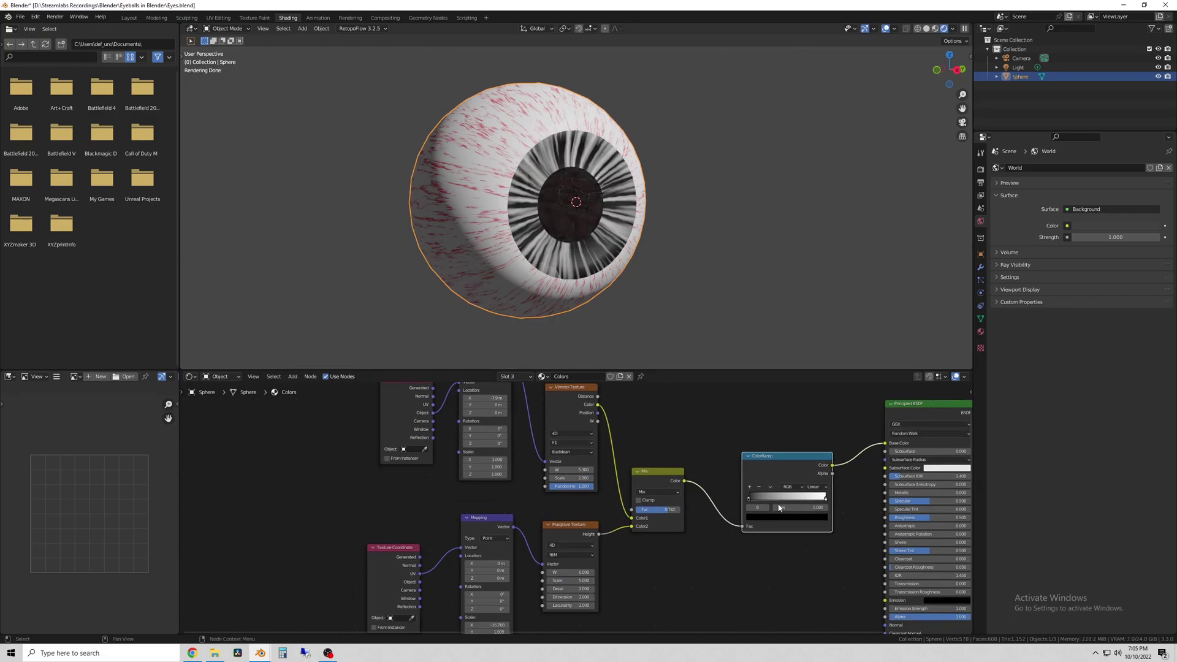
mouse_move(657, 510)
left_mouse_down()
mouse_move(645, 511)
mouse_move(658, 510)
left_mouse_up()
left_click_drag(577, 581, 669, 581)
middle_click_drag(608, 608, 612, 581)
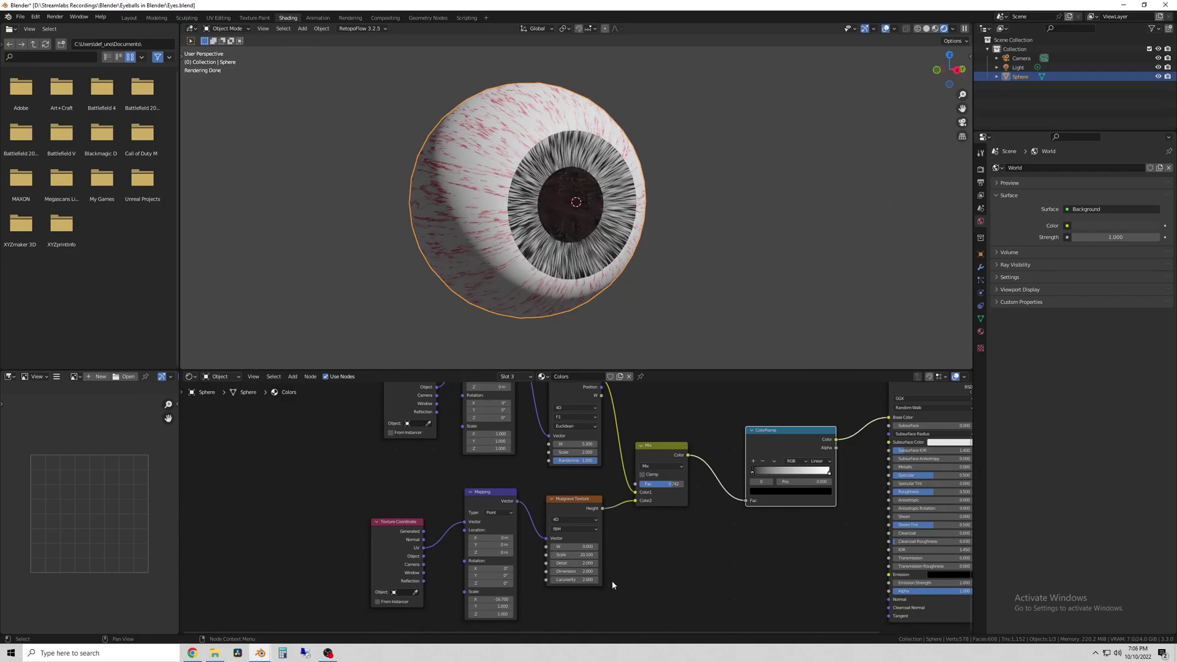
Change the black stop of the iris ColorRamp to a saturated blue
middle_click_drag(657, 531, 657, 582)
mouse_move(621, 289)
middle_mouse_down()
mouse_move(601, 288)
mouse_move(621, 284)
middle_mouse_up()
middle_click_drag(648, 431, 654, 433)
scroll(655, 435, "down", 1)
left_click(774, 543)
left_click_drag(804, 476, 804, 442)
Set the Mix factor to 0.875 and the Voronoi Texture's Scale to 1.000
left_click_drag(660, 536, 666, 536)
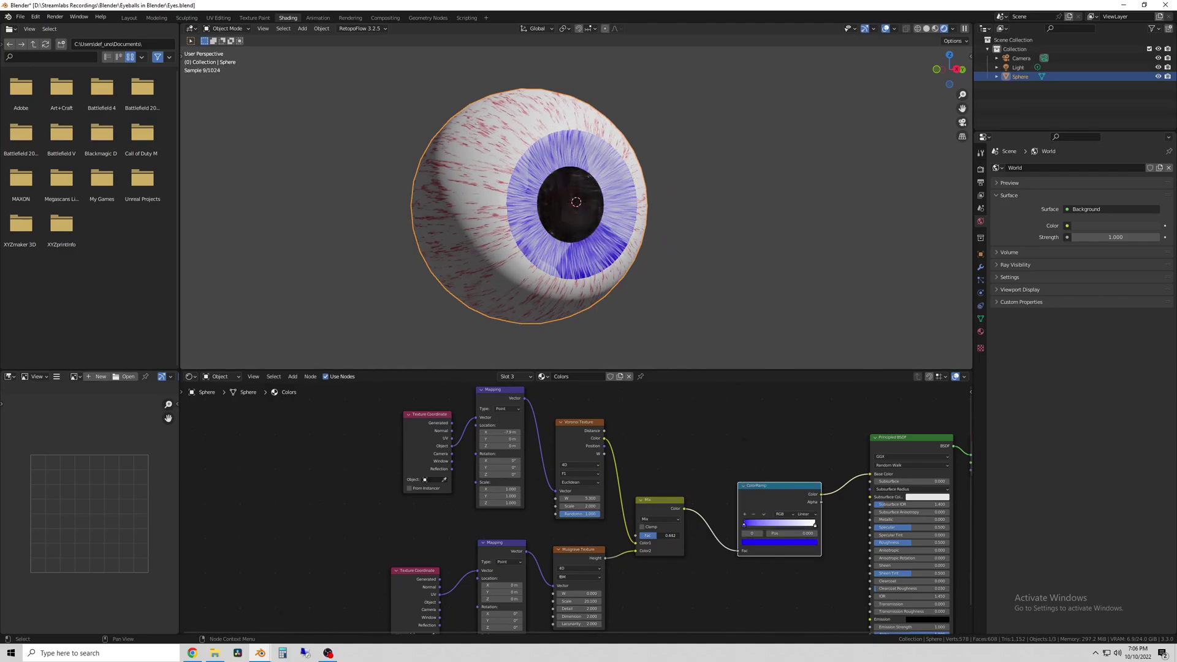
middle_click_drag(728, 583, 730, 558)
scroll(730, 558, "down", 1)
left_click_drag(613, 492, 595, 492)
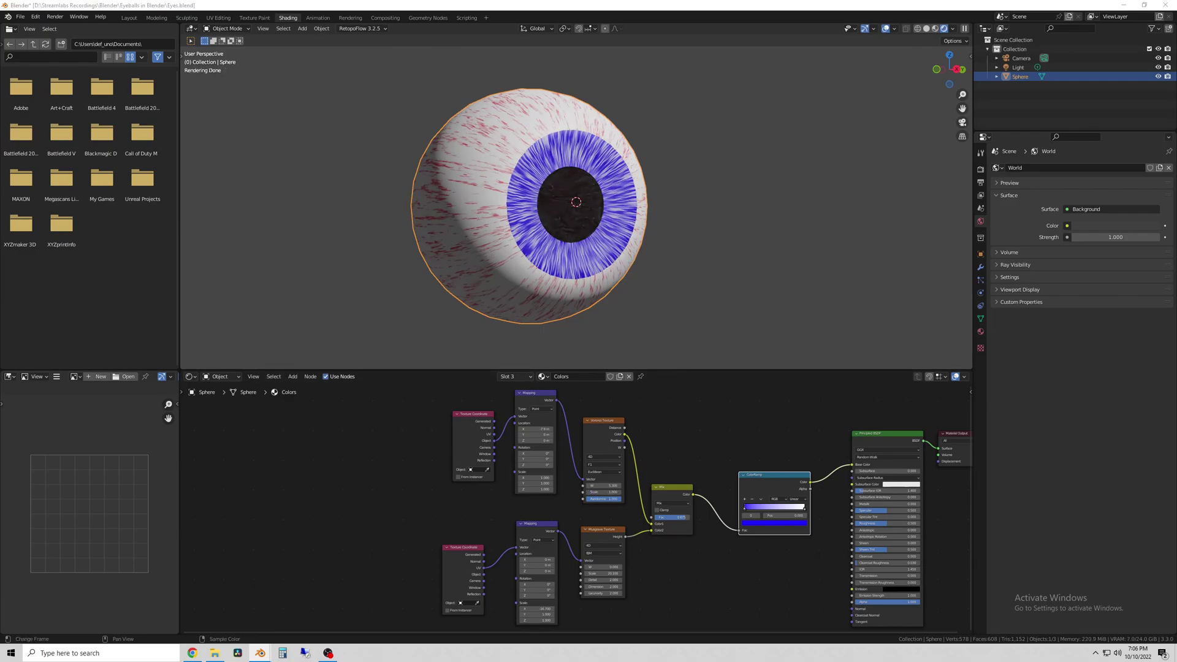
Change the white stop of the iris ColorRamp to a light blue
scroll(804, 509, "up", 2)
left_click(803, 505)
left_click(767, 525)
left_click_drag(750, 439, 737, 432)
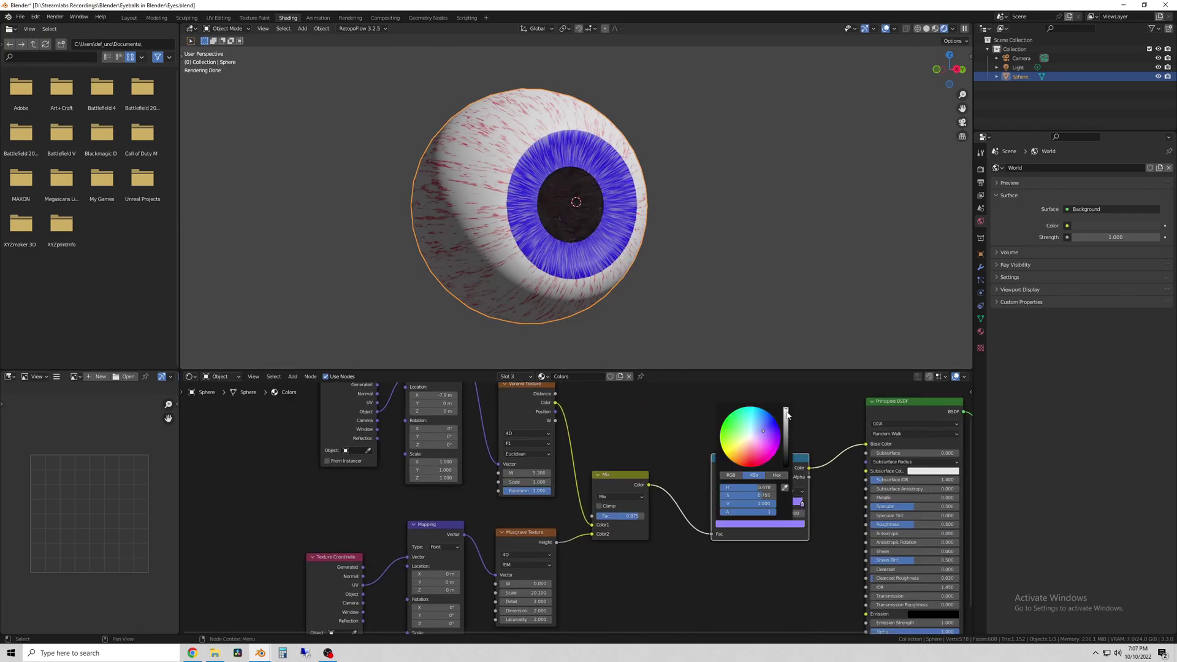
left_click(736, 524)
left_click(741, 429)
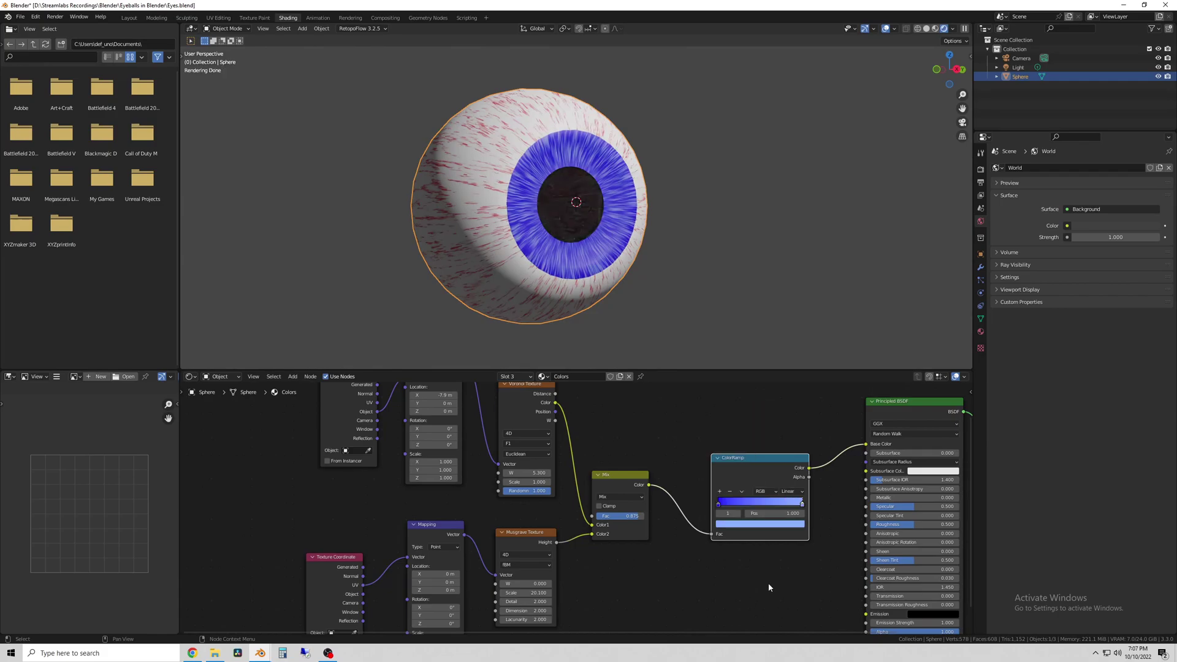
Add a black stop at the start of the iris ColorRamp and move the saturated blue stop to 0.236
mouse_move(720, 506)
left_mouse_down()
mouse_move(730, 510)
mouse_move(718, 507)
left_mouse_up()
left_click(722, 493)
left_click(745, 525)
left_click_drag(789, 444, 790, 473)
left_click(825, 487)
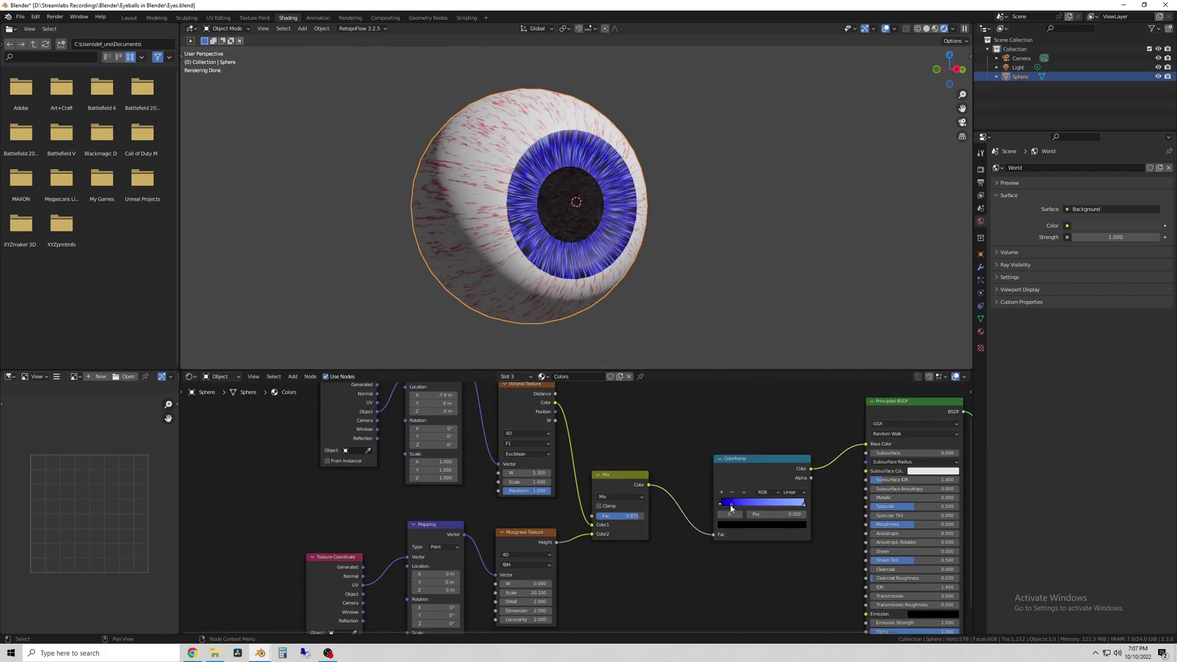
mouse_move(731, 507)
left_mouse_down()
mouse_move(767, 511)
mouse_move(731, 510)
mouse_move(742, 510)
left_mouse_up()
scroll(644, 260, "down", 2)
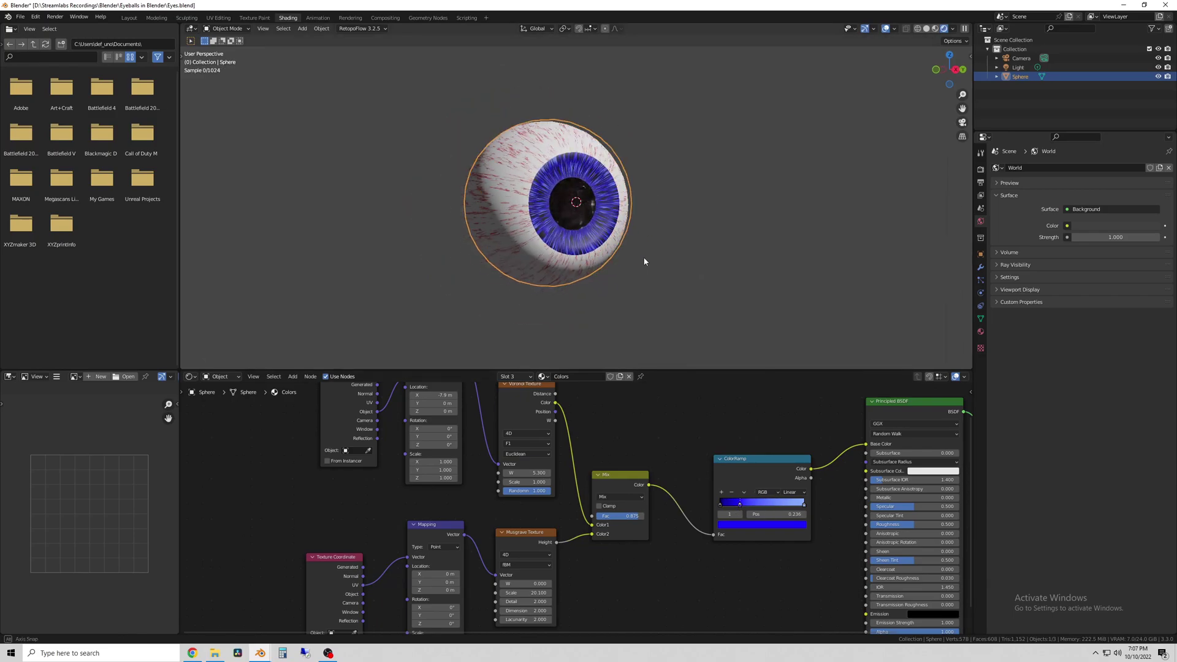
Duplicate the eyeball in the right orthographic view and place the copy beside the original
middle_click_drag(644, 260, 641, 271)
left_click(981, 169)
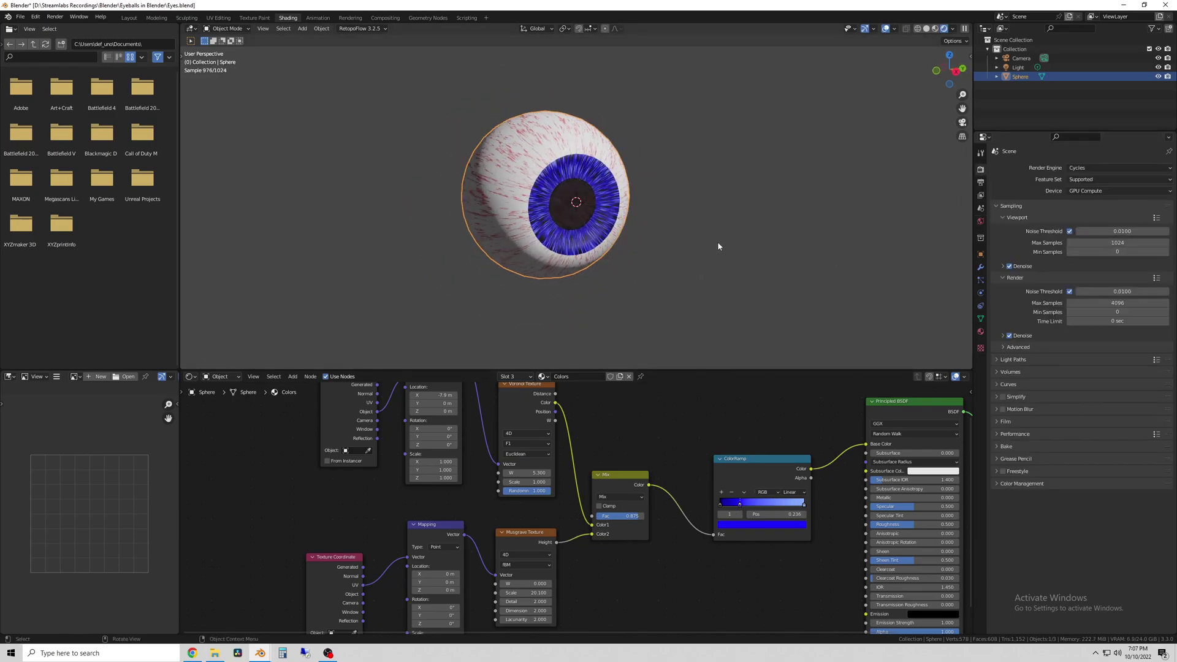
scroll(717, 241, "down", 2)
middle_click_drag(717, 241, 672, 260)
scroll(672, 488, "down", 12)
scroll(626, 175, "down", 3)
key("KP_3")
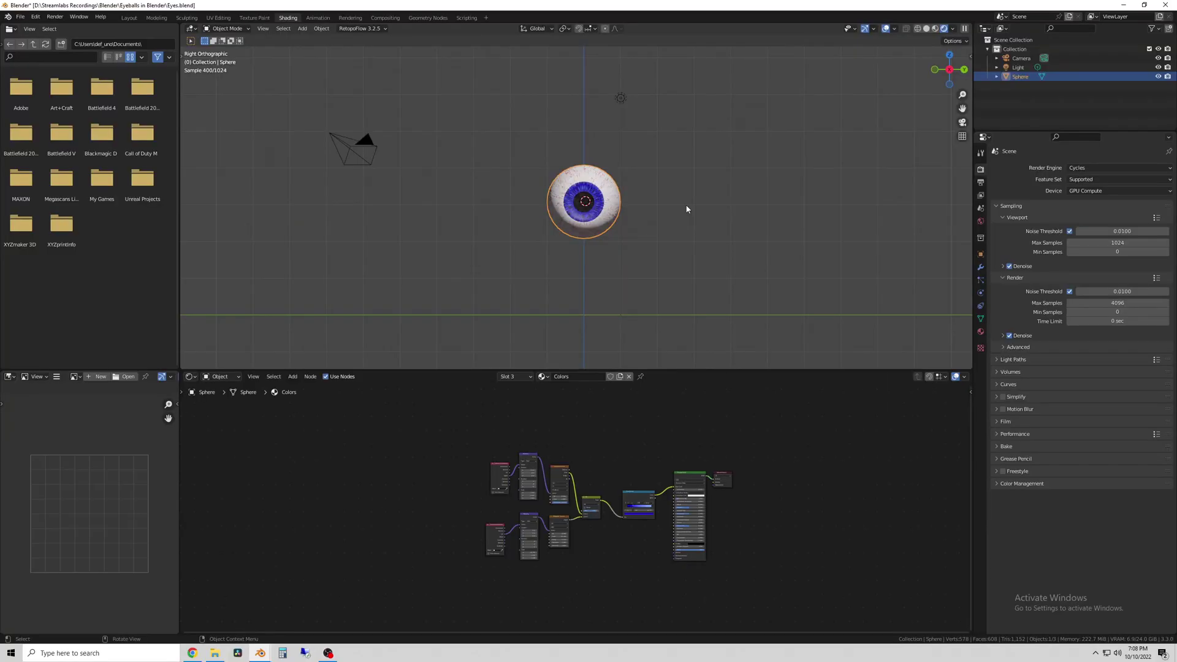
key("shift+d")
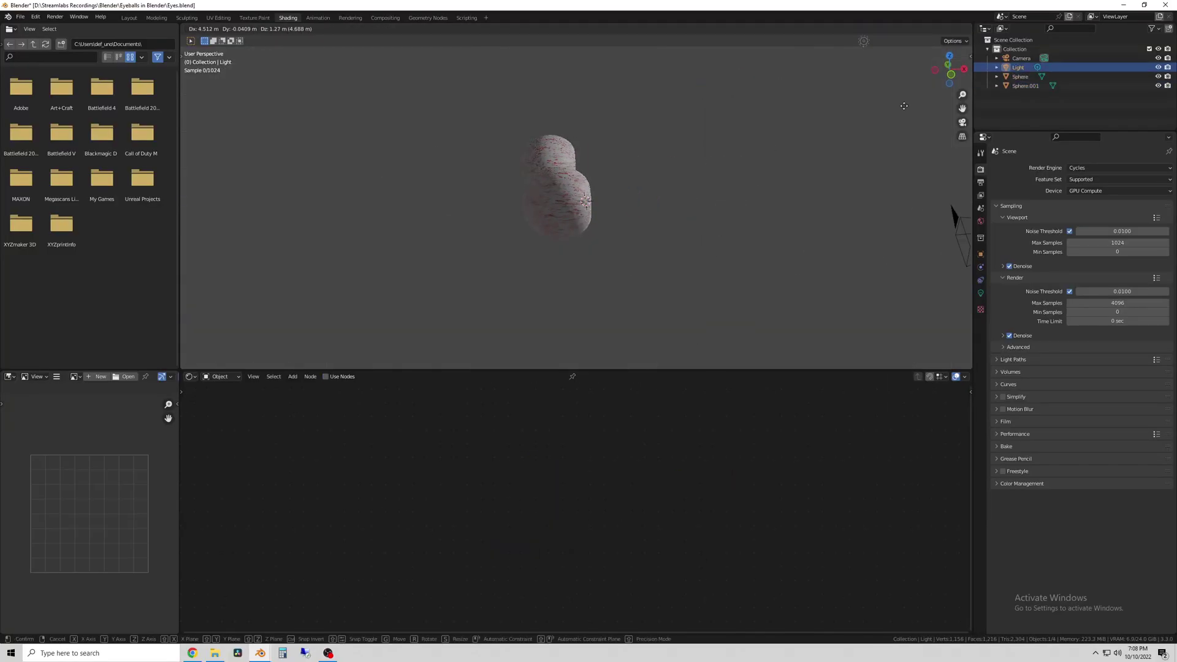
Move the light away from the eyeballs and make it a Sun light with an angle of 109°
left_click(904, 105)
left_click(981, 293)
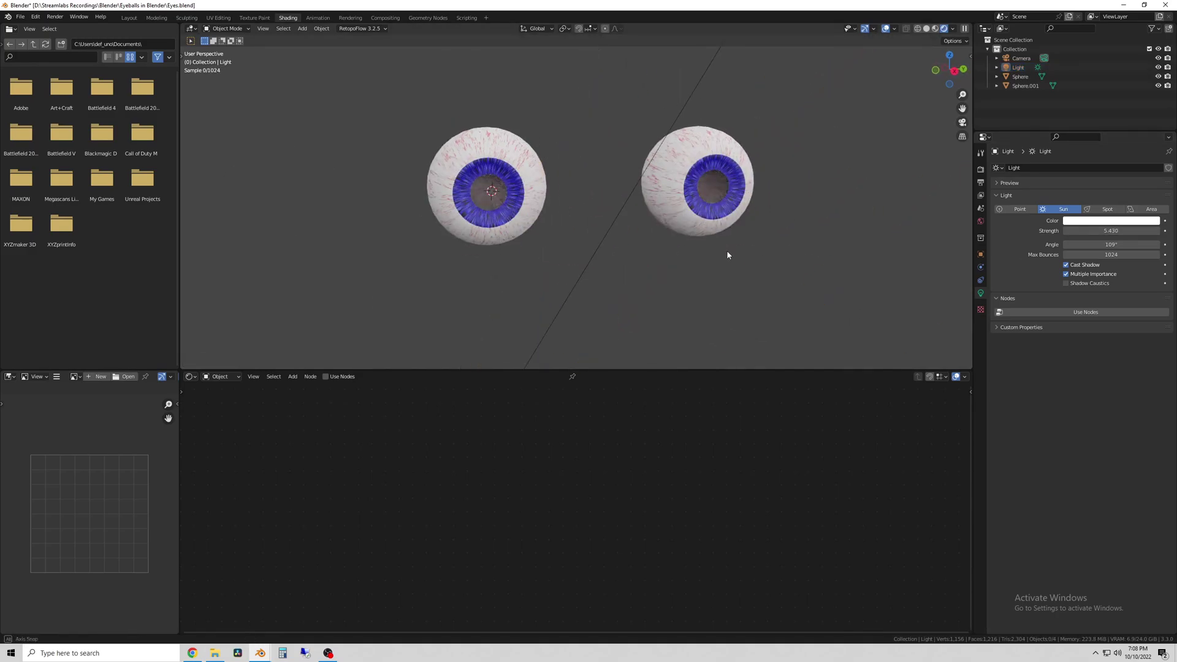
Select the duplicated eyeball in the viewport
middle_click_drag(728, 255, 767, 244)
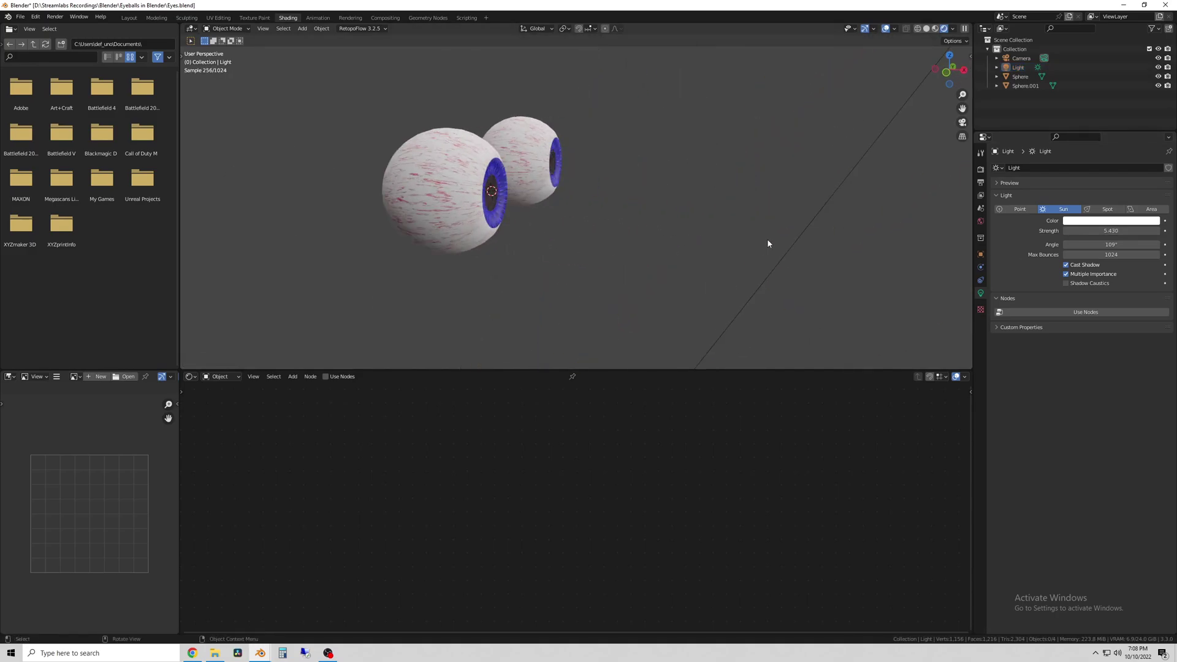
left_click(721, 202)
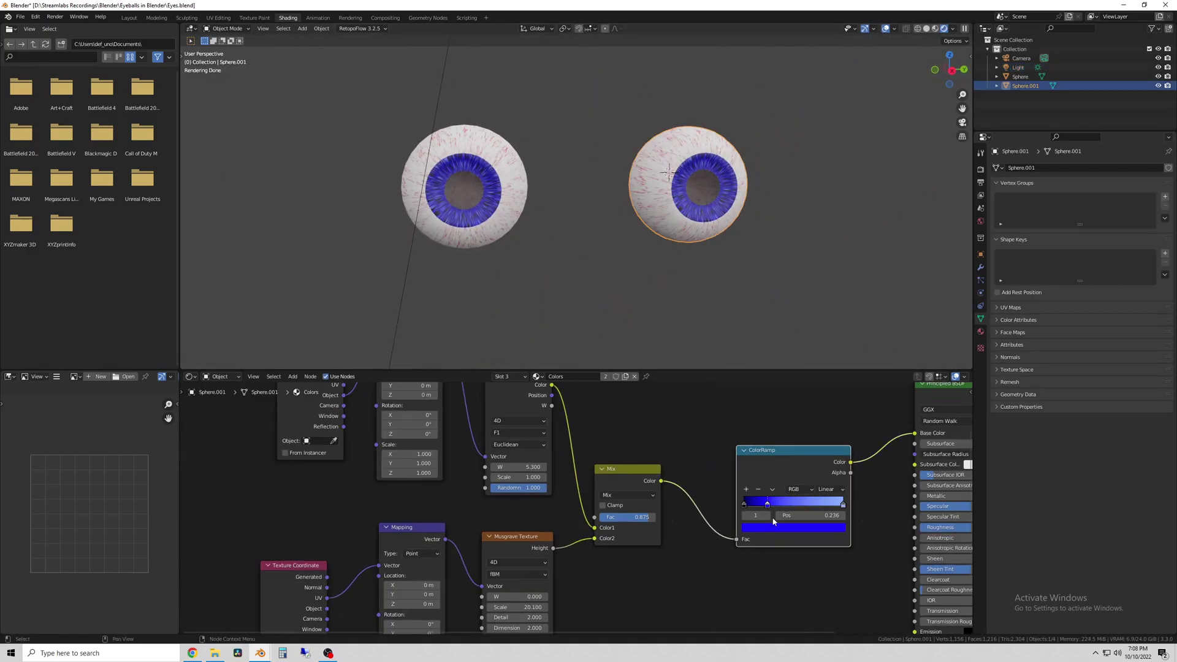
Try recolouring the copied eyeball's iris by changing the blue stop of the shared Colors material's ColorRamp to cyan
left_click(774, 524)
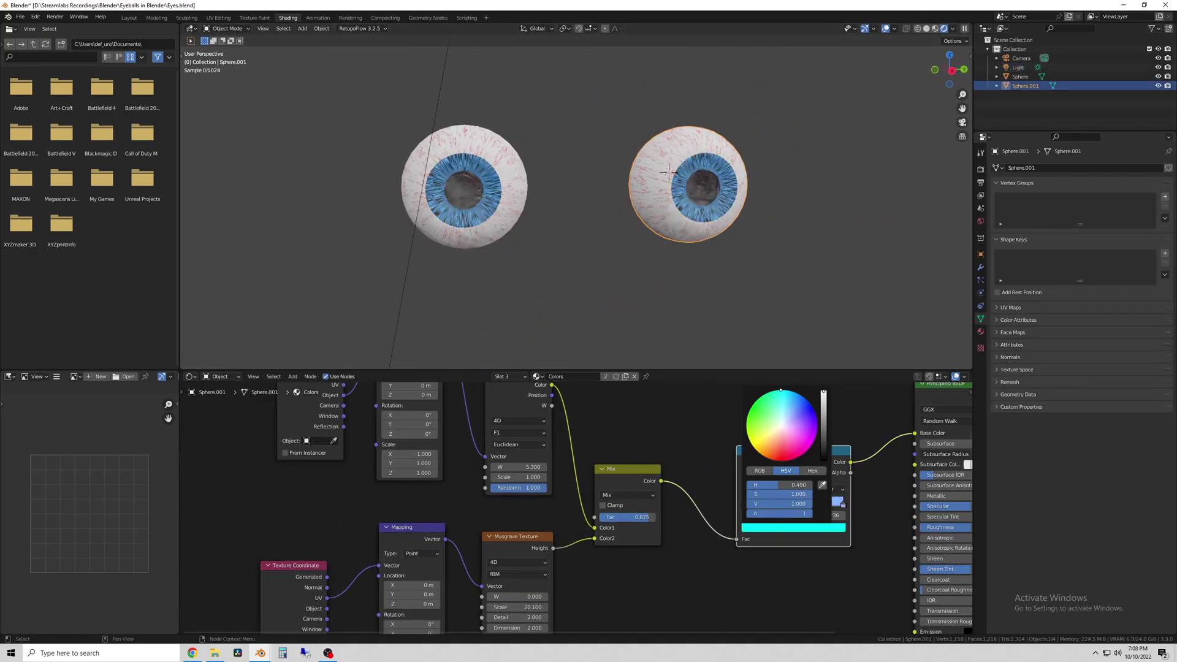
key("Home")
right_click(668, 228)
left_click(669, 228)
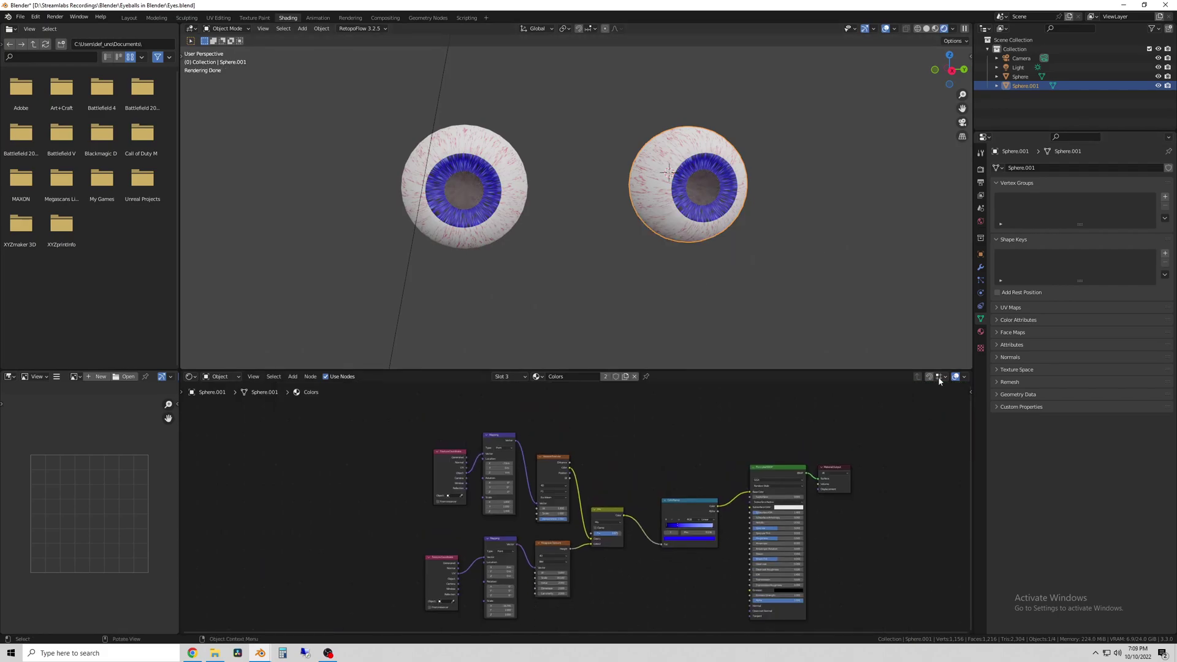
Make the copied eyeball's three materials independent of the original and show its Colors.001 iris material in the node editor
left_click(981, 331)
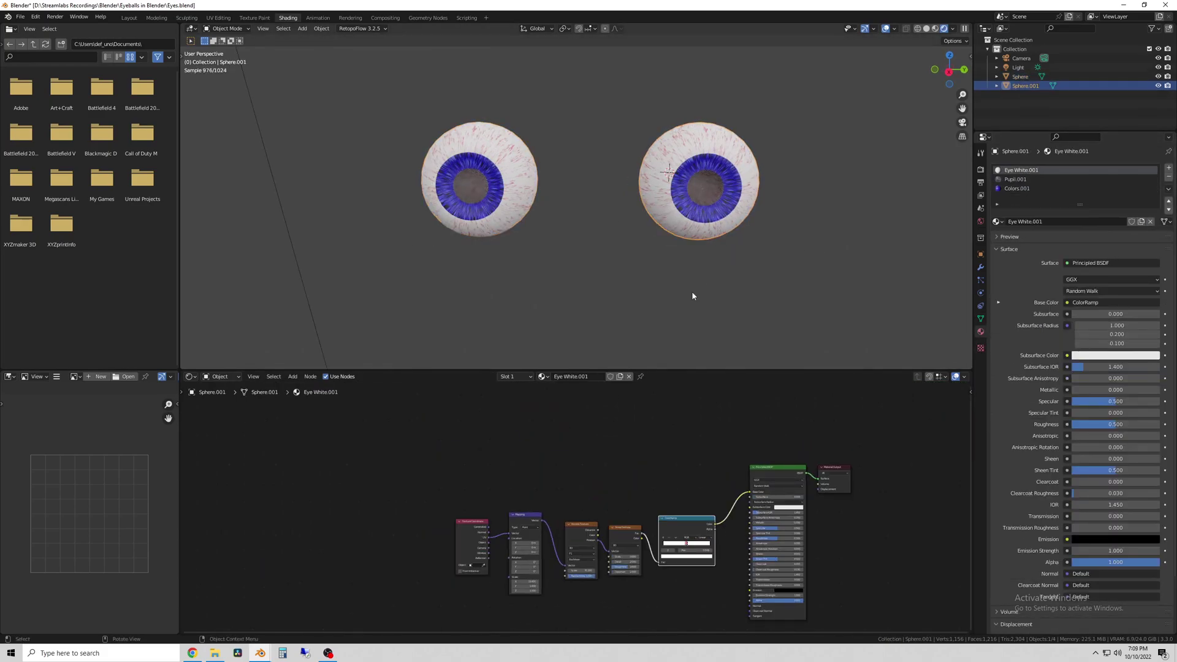
left_click(515, 377)
left_click(490, 415)
Change the saturated blue stop of the Colors.001 ColorRamp to a dark green
scroll(739, 551, "up", 8)
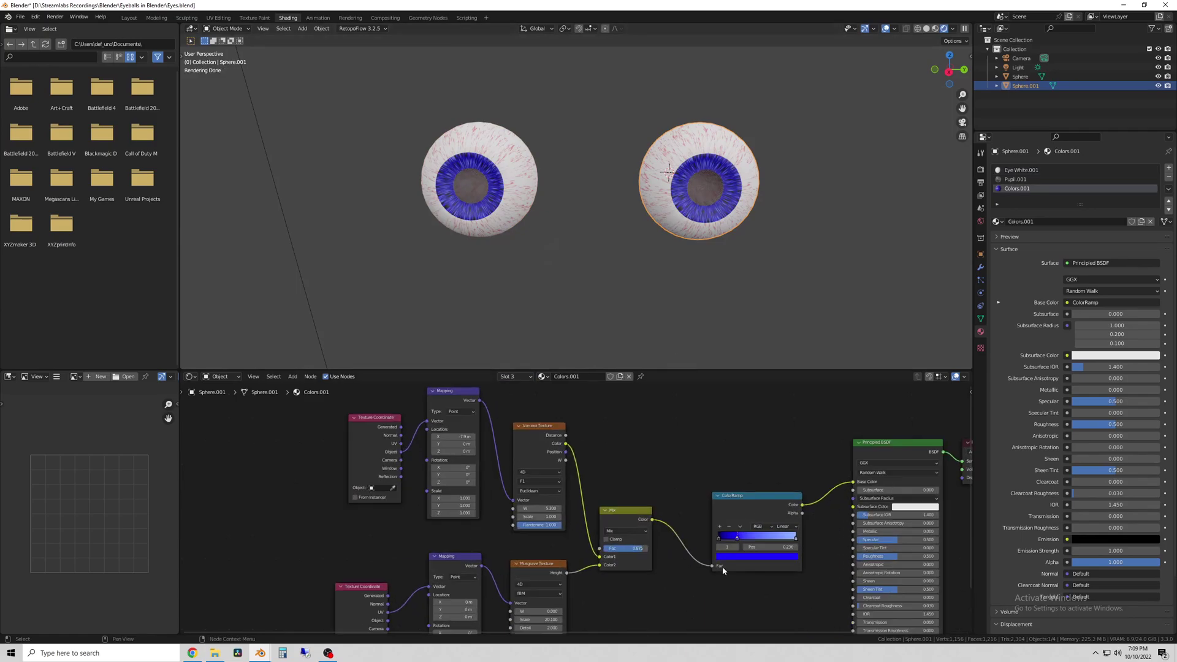
middle_click_drag(739, 552, 764, 512)
left_click(776, 519)
left_click_drag(753, 390, 741, 382)
left_click(829, 411)
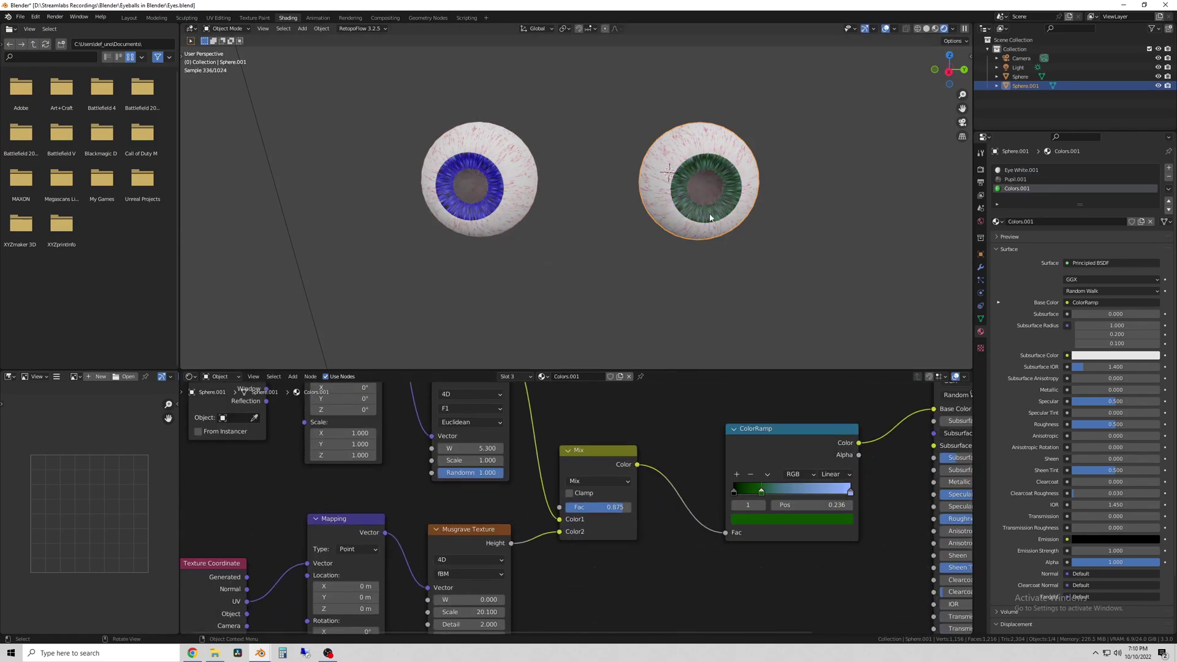
Slightly raise the Mix factor in the green iris material and switch to the Layout workspace
scroll(708, 215, "up", 5)
scroll(536, 595, "down", 1)
middle_click_drag(536, 594, 612, 570)
left_click_drag(672, 481, 681, 481)
scroll(486, 274, "down", 8)
middle_click_drag(604, 282, 632, 285)
left_click(128, 17)
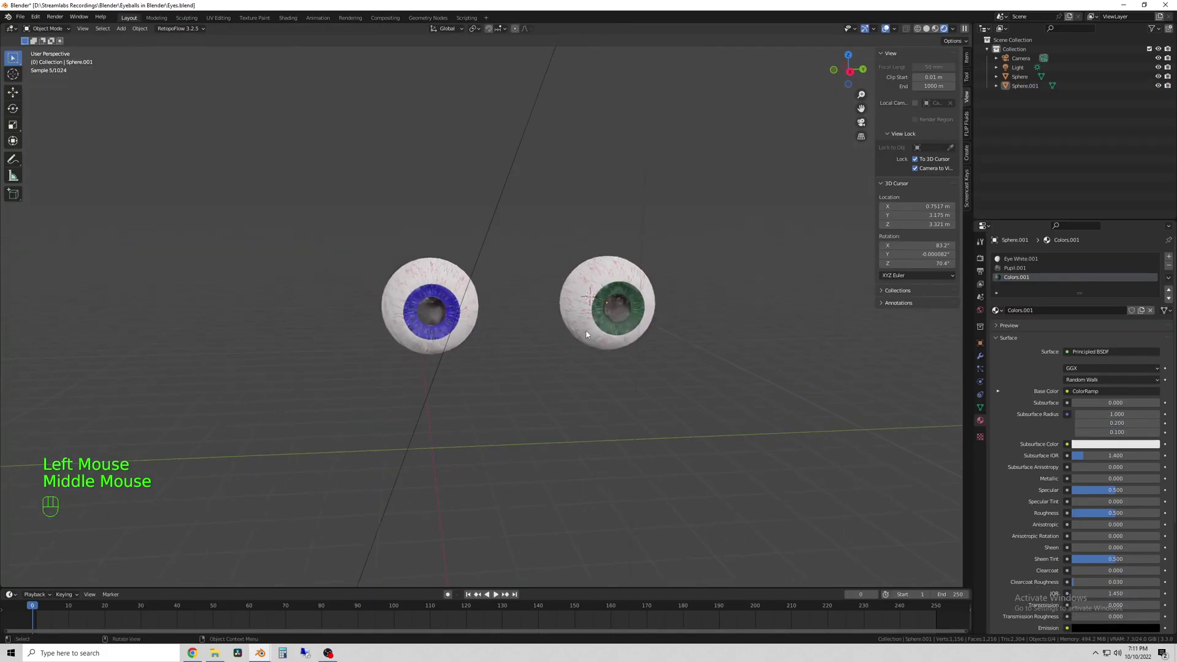
Show the copied eyeball's Pupil.001 material in the Shading workspace, darken its Glass BSDF color and lower its roughness
scroll(251, 47, "up", 3)
left_click(509, 406)
middle_click_drag(761, 426, 668, 481)
scroll(668, 481, "up", 6)
left_click(646, 500)
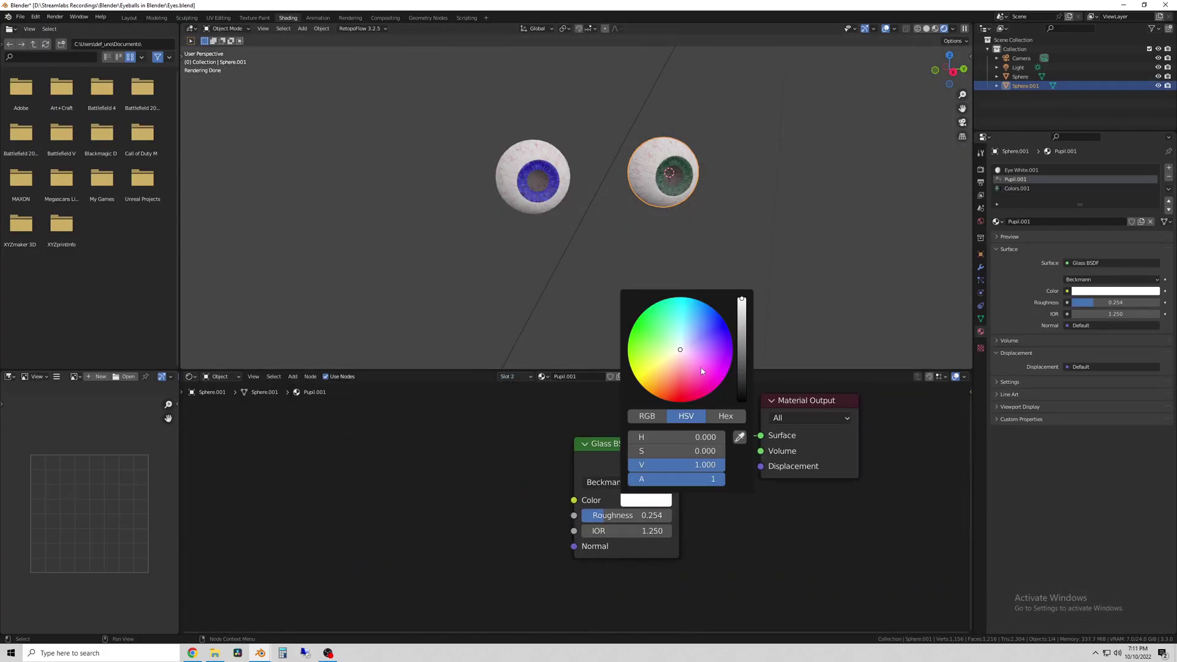
mouse_move(743, 391)
left_mouse_down()
mouse_move(747, 366)
mouse_move(747, 377)
left_mouse_up()
left_click_drag(637, 516, 615, 515)
Set the roughness of the pupil's Glass BSDF to 0.392 and its color to a grey with value 0.411
scroll(668, 221, "up", 6)
mouse_move(668, 220)
middle_mouse_down()
mouse_move(612, 223)
mouse_move(649, 219)
middle_mouse_up()
left_click_drag(613, 516, 647, 516)
left_click(646, 500)
left_click_drag(742, 367, 746, 336)
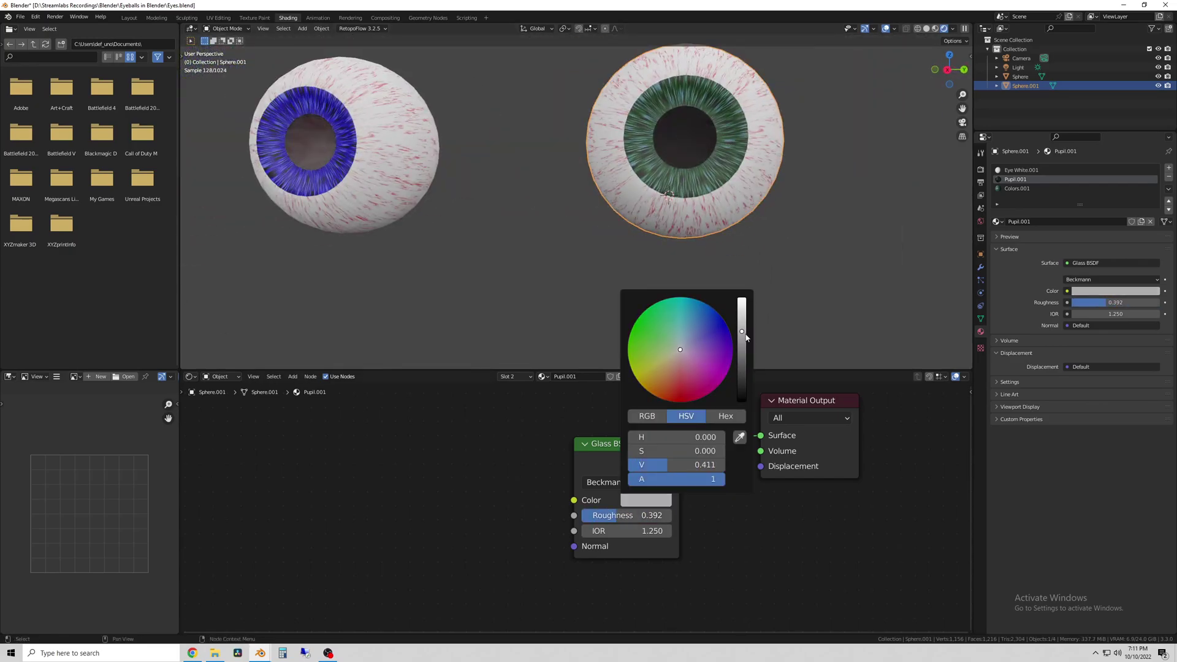
Set the IOR of the pupil's Glass BSDF to 1.150
left_click(668, 531)
left_click(587, 534)
left_click(587, 533)
View both eyeballs from further away and look at them through the camera
scroll(561, 228, "down", 2)
middle_click_drag(562, 228, 733, 304)
scroll(675, 276, "down", 5)
middle_click_drag(658, 267, 670, 304, "shift")
key("KP_0")
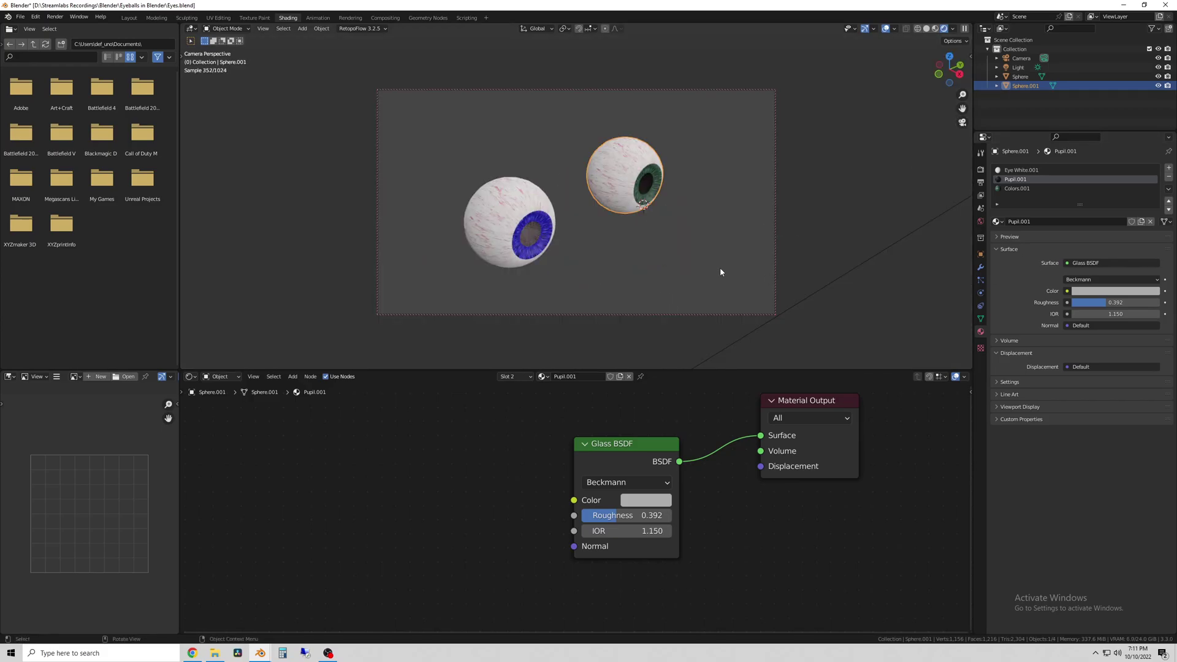